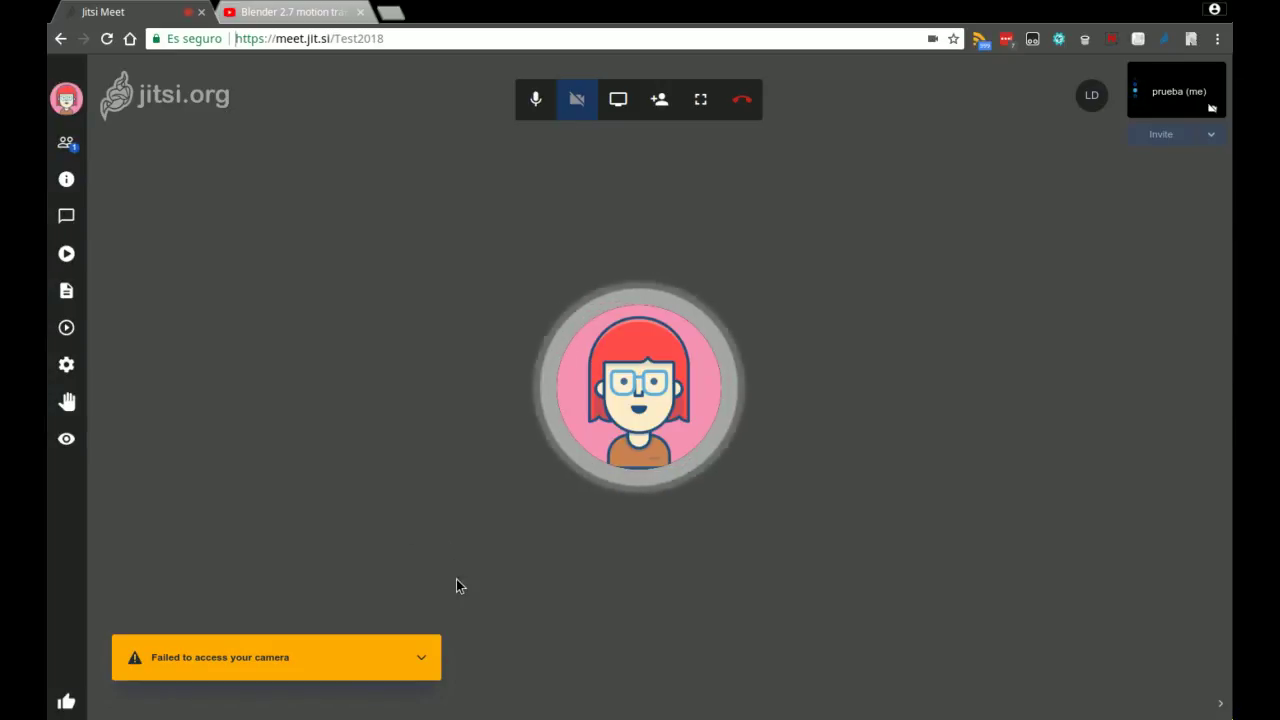
# - Expand the 'Failed to access your camera' notice and dismiss it with 'Aceptar'
pyautogui.click(424, 660)
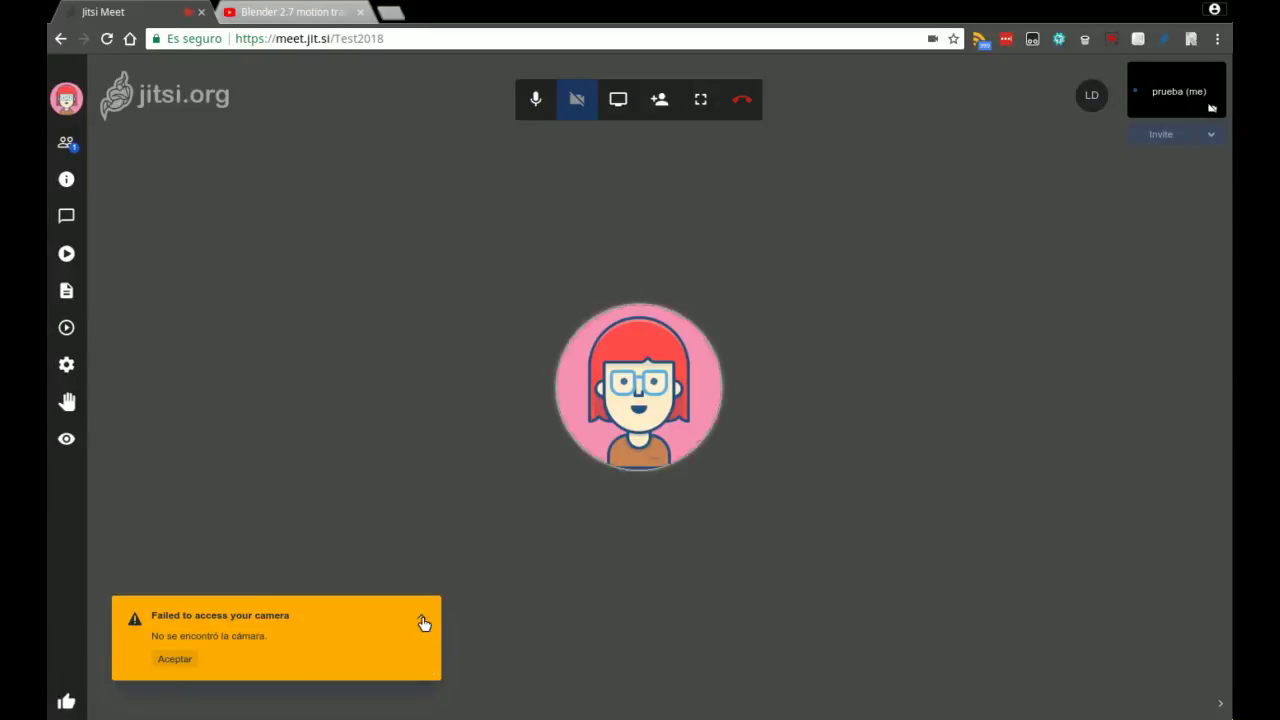
pyautogui.click(182, 659)
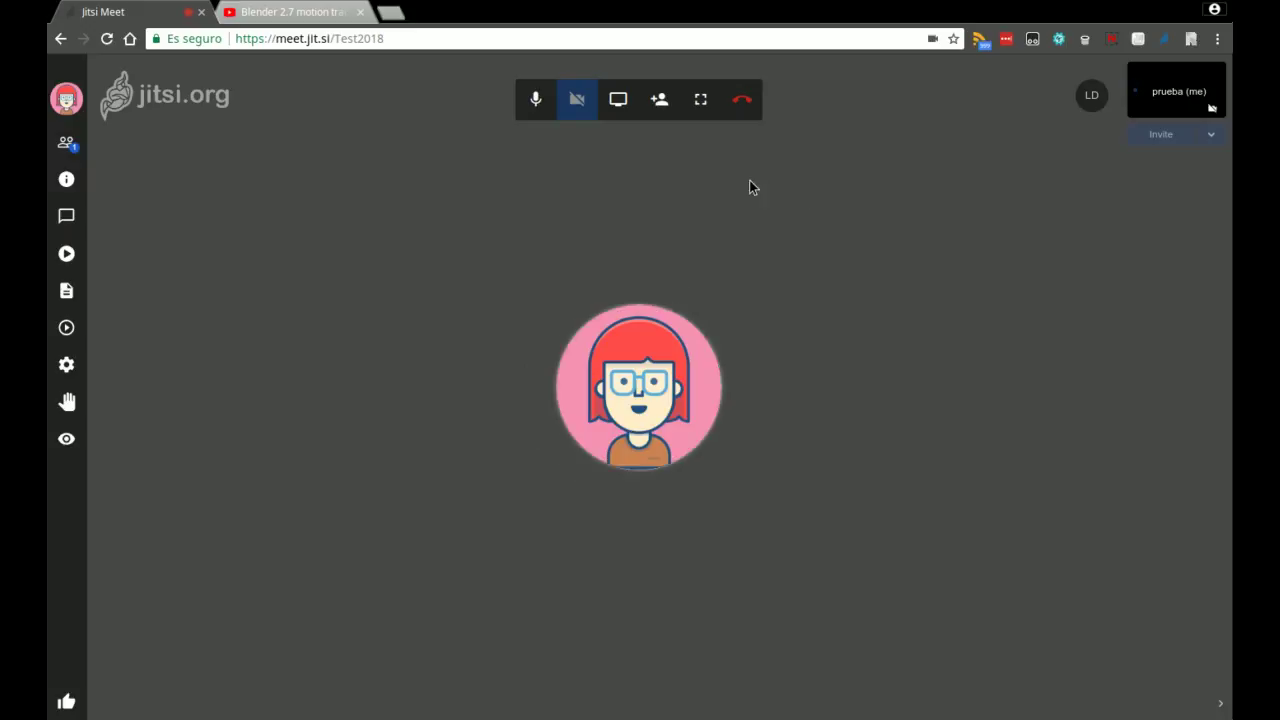
# - Mute, unmute, then mute the microphone again from the top toolbar
pyautogui.click(541, 116)
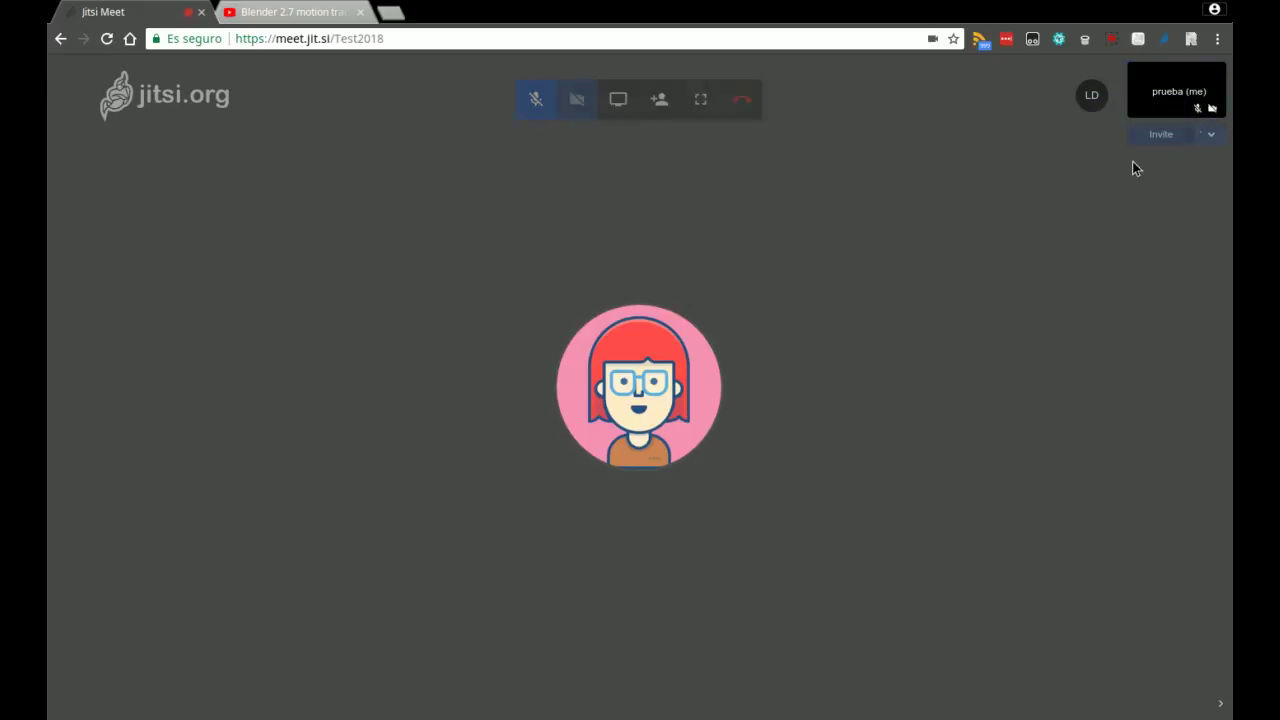
pyautogui.click(537, 105)
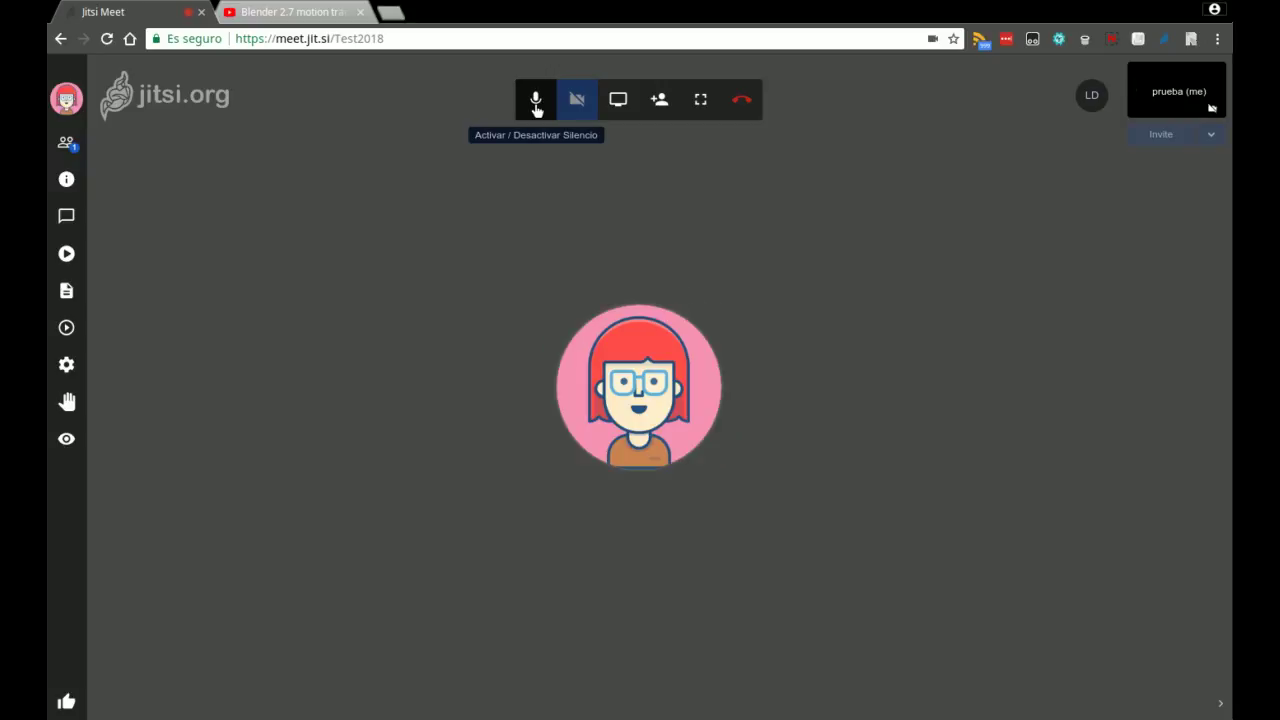
pyautogui.click(536, 104)
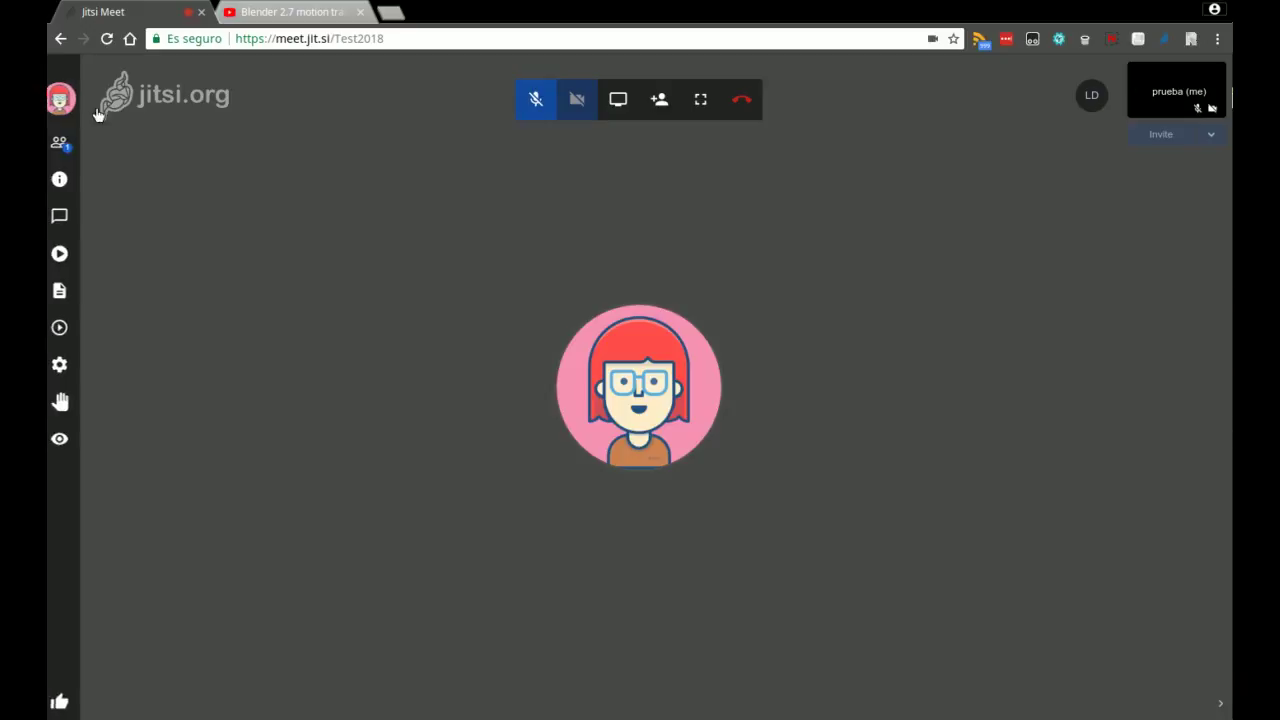
# - In the profile panel, replace the old display name with a new one
pyautogui.click(66, 98)
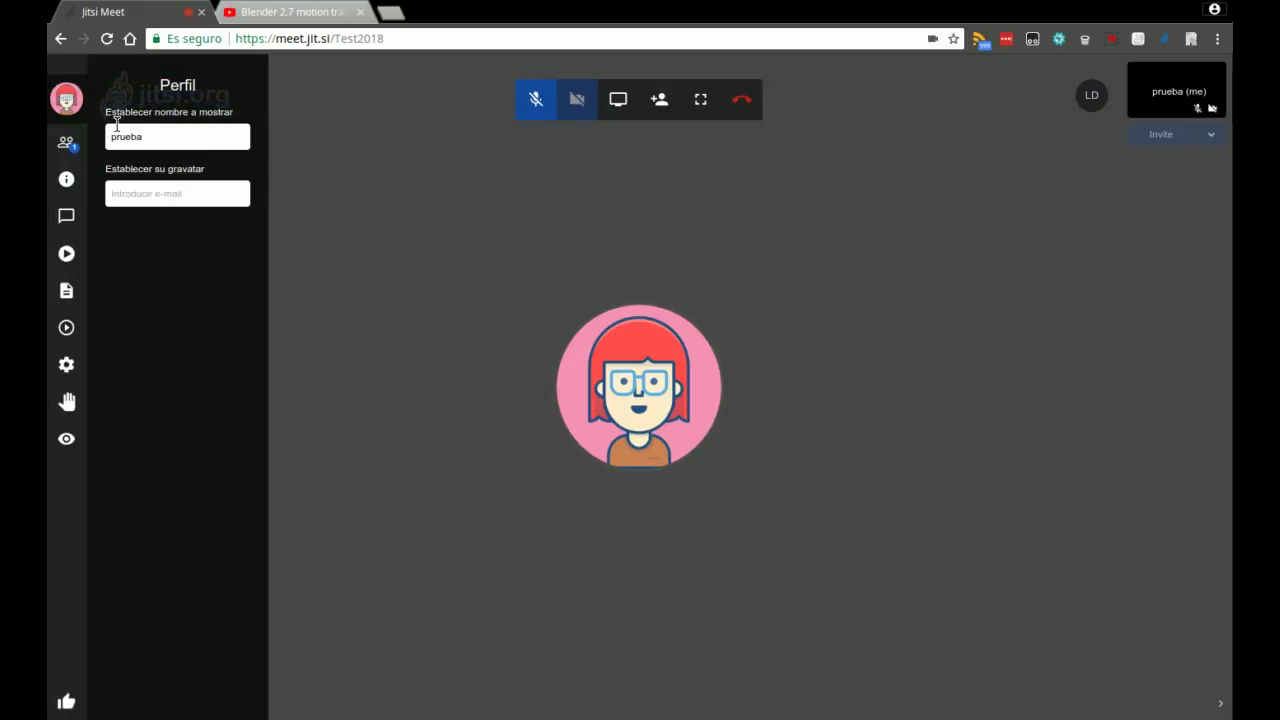
pyautogui.click(169, 137)
pyautogui.press('BackSpace')
pyautogui.press('BackSpace')
pyautogui.press('BackSpace')
pyautogui.press('BackSpace')
pyautogui.press('BackSpace')
pyautogui.press('BackSpace')
pyautogui.write('Don Pin Pon')
# - Enter a Gravatar e-mail address, confirm it, and close the Perfil panel
pyautogui.click(173, 200)
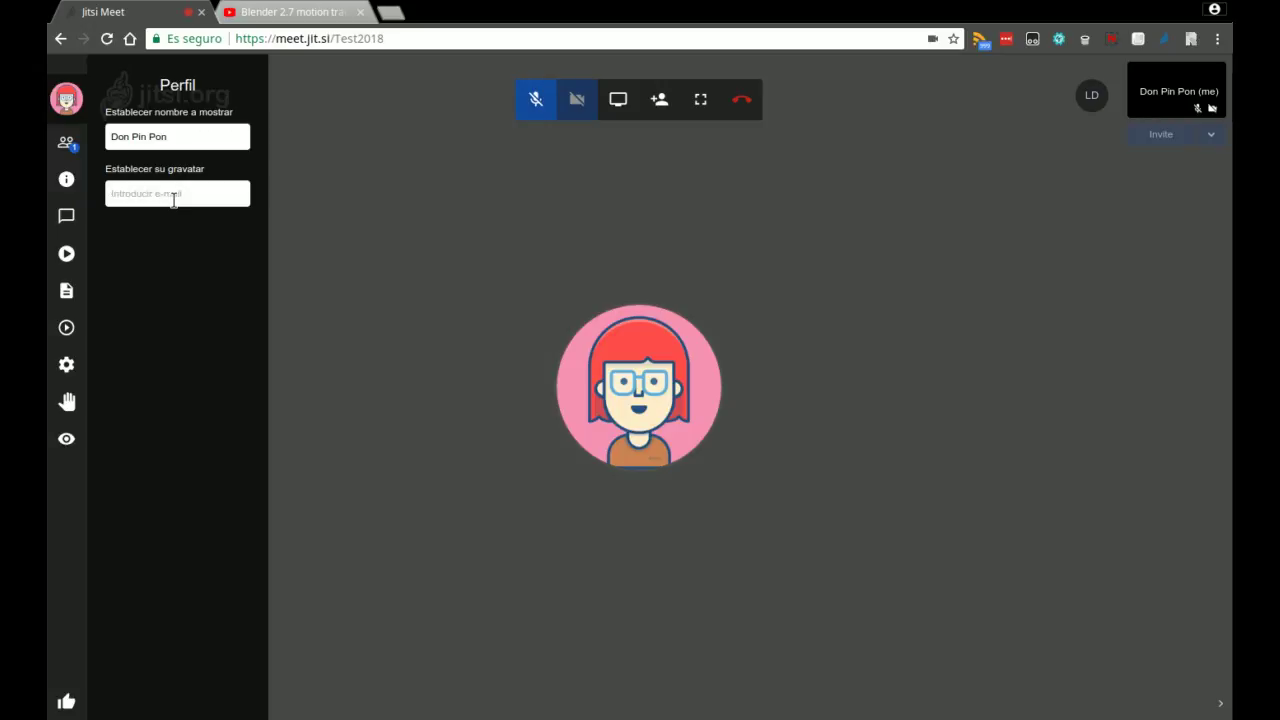
pyautogui.press('Return')
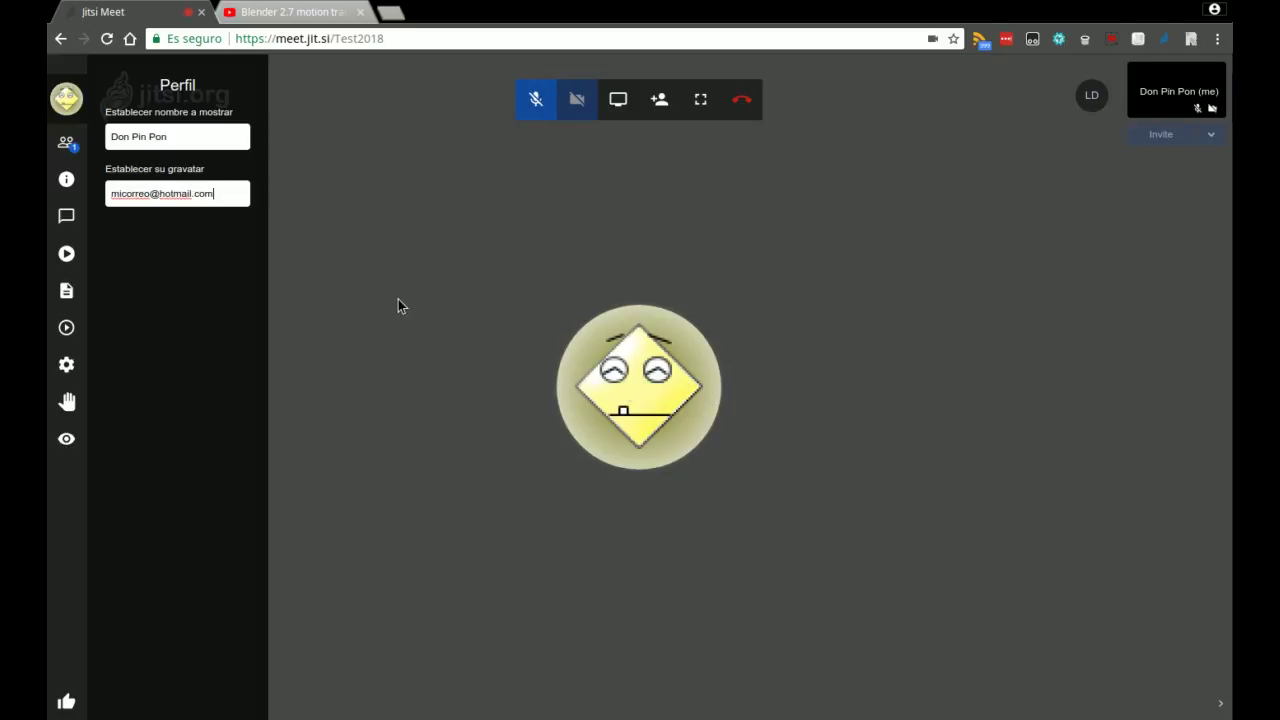
pyautogui.click(66, 100)
pyautogui.click(66, 104)
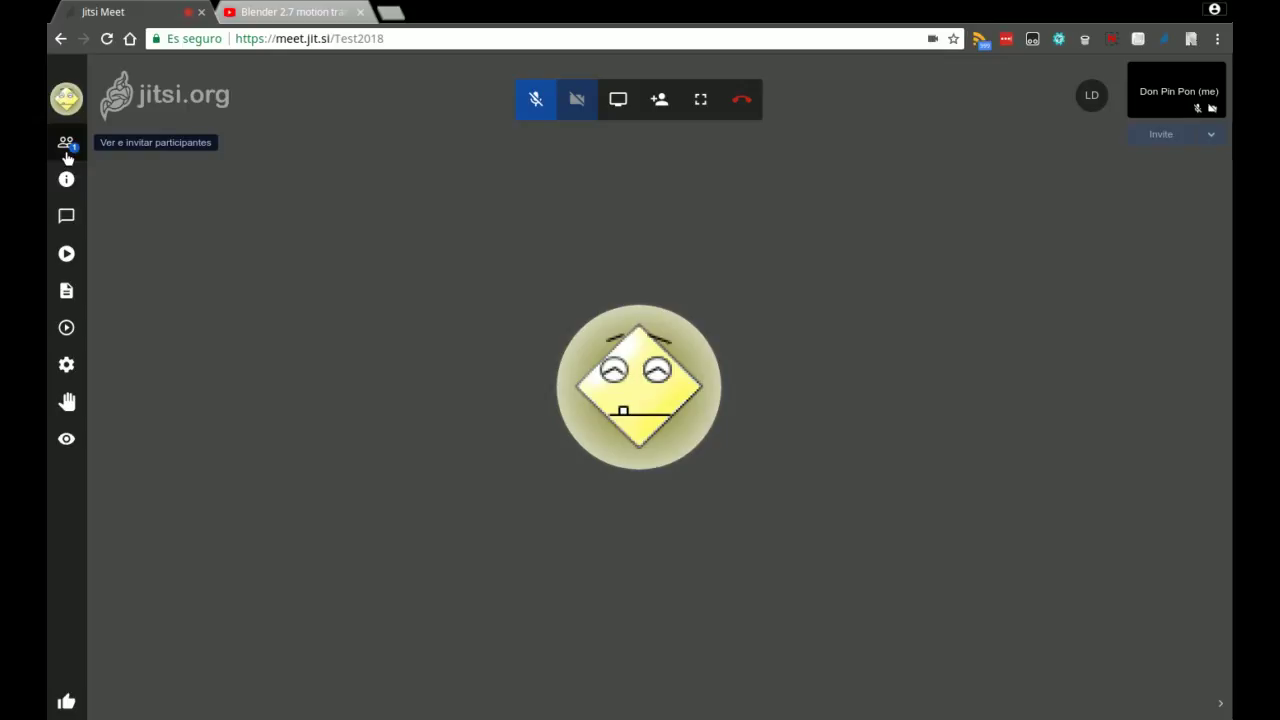
pyautogui.click(66, 145)
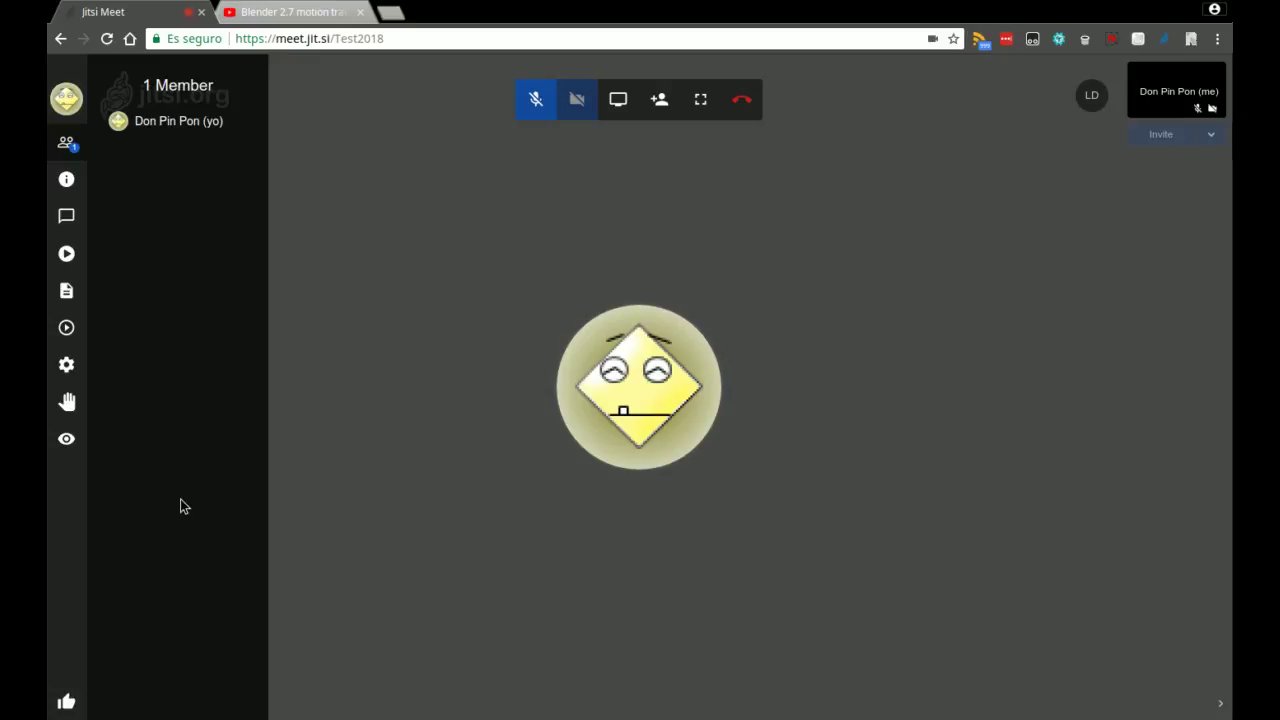
pyautogui.click(66, 145)
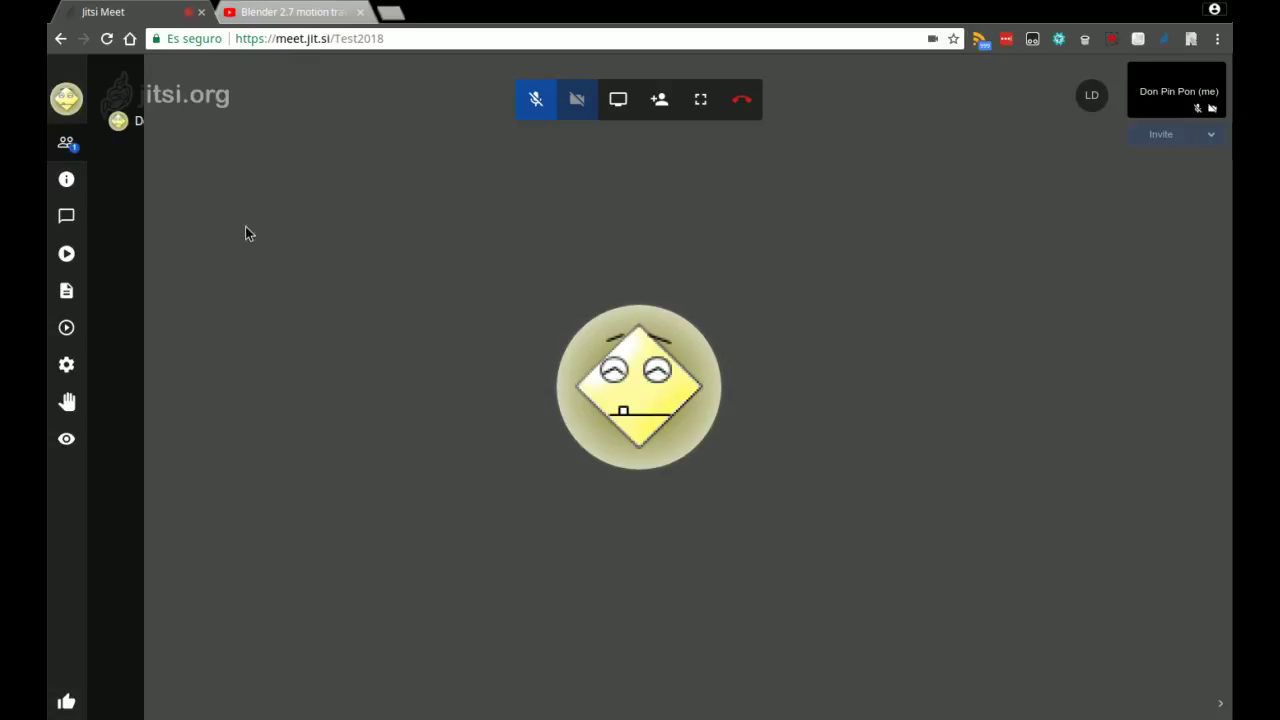
pyautogui.click(1222, 706)
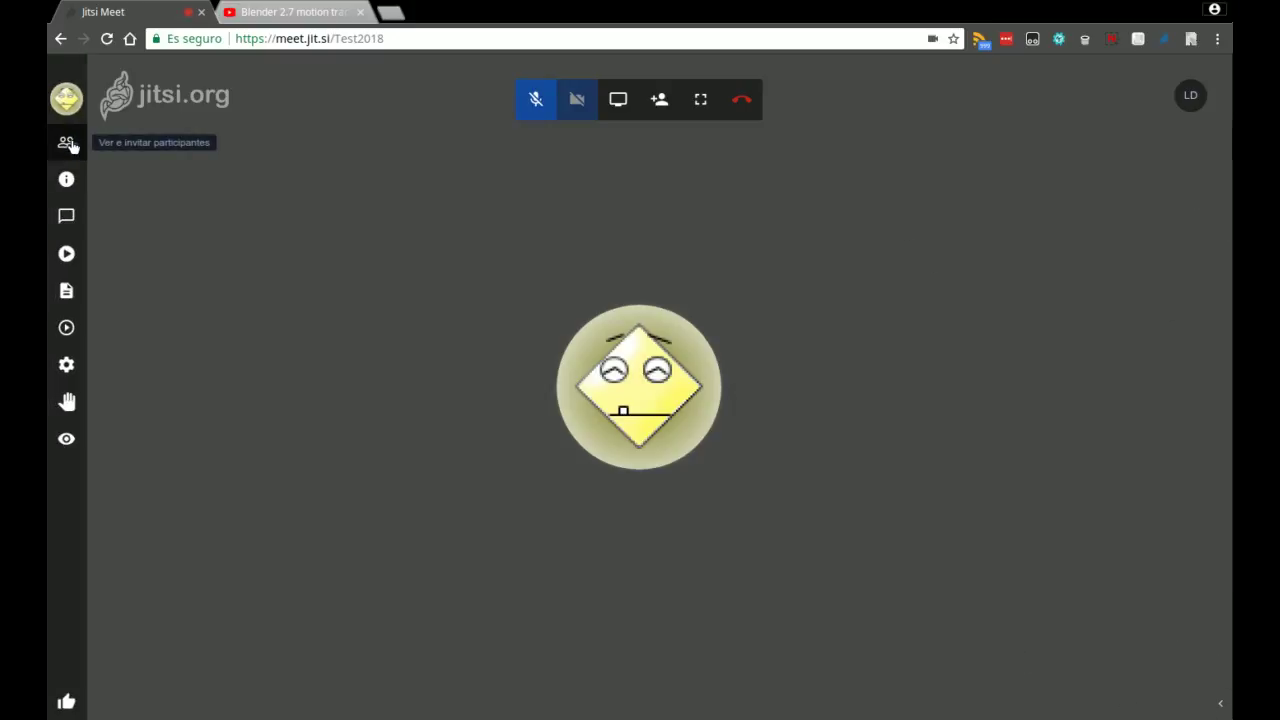
pyautogui.click(66, 143)
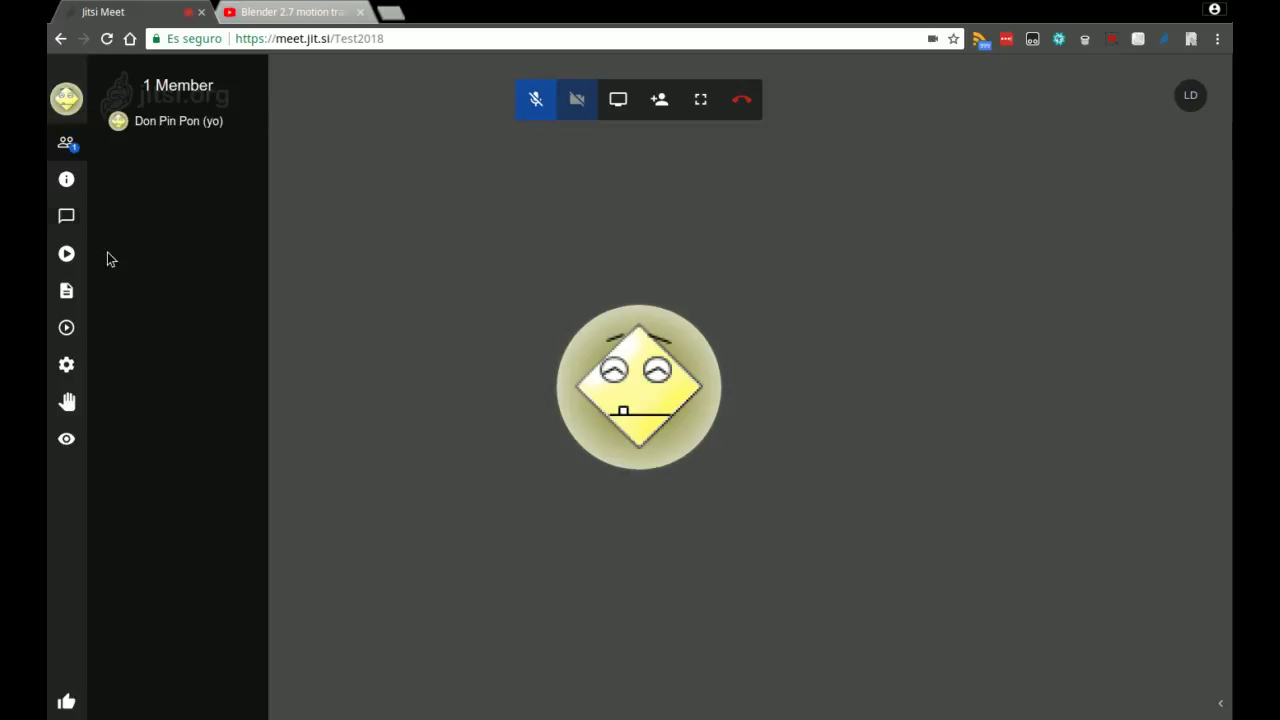
pyautogui.click(66, 143)
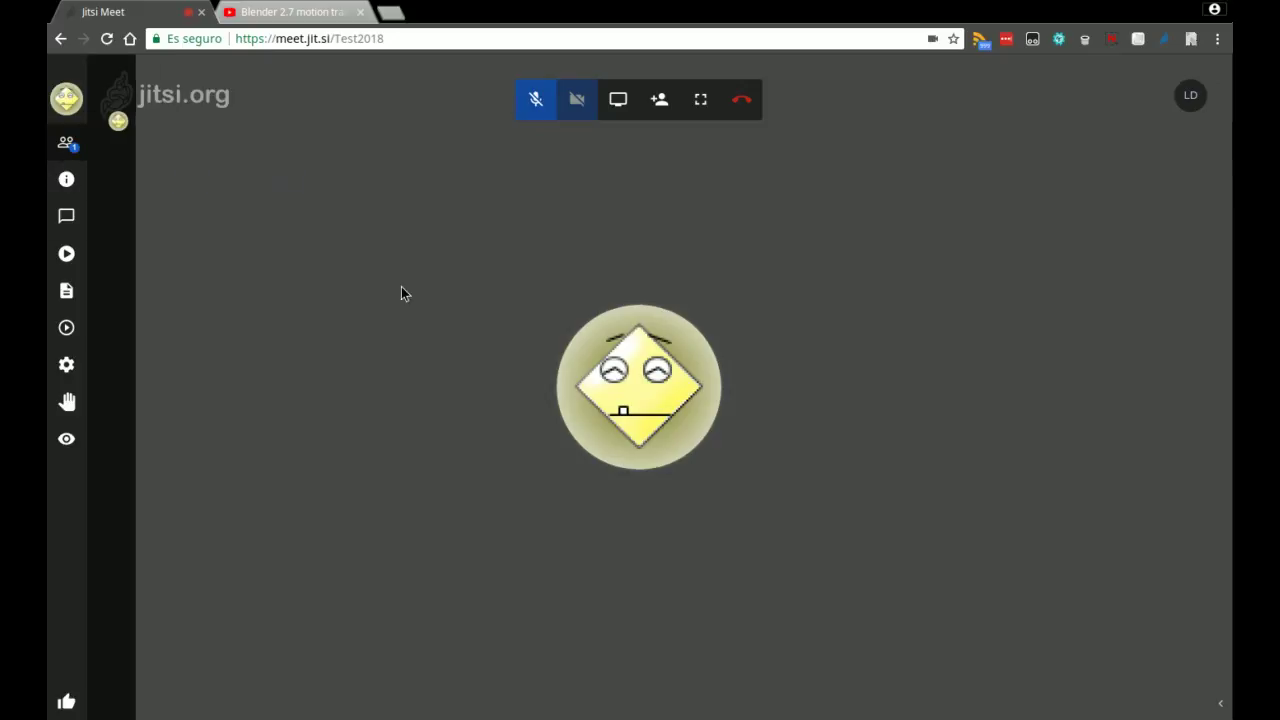
pyautogui.click(1221, 705)
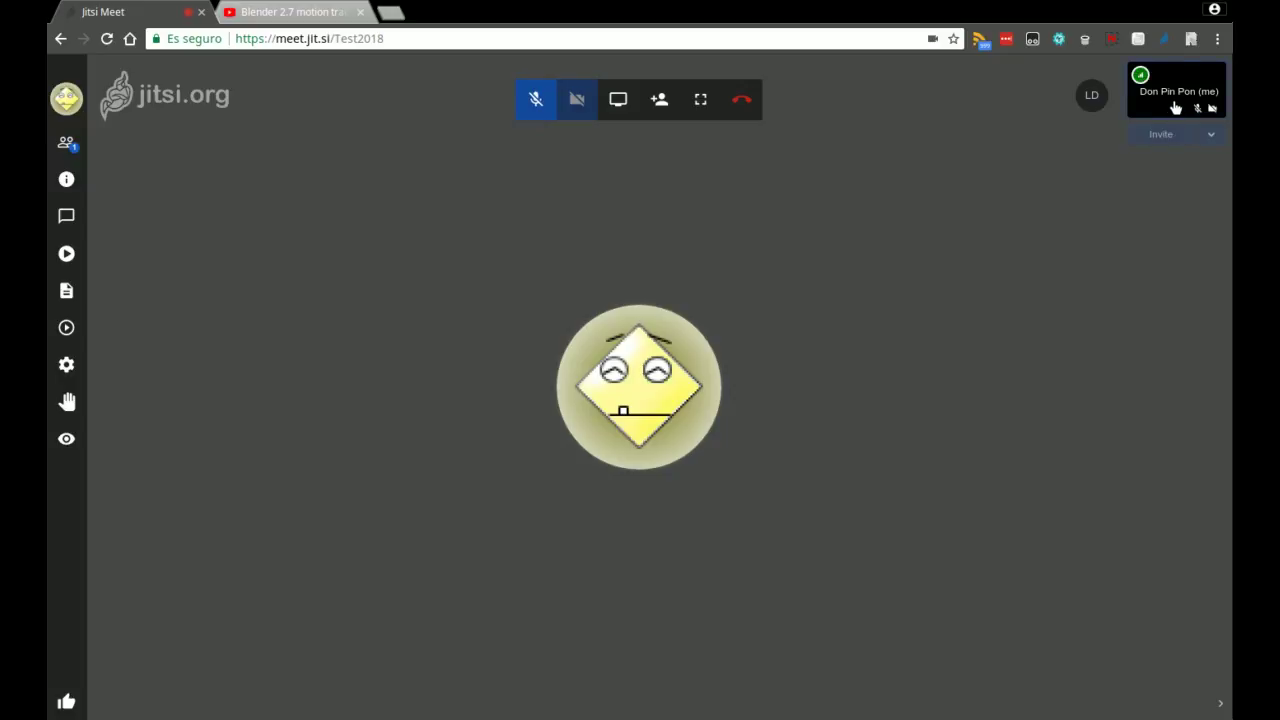
pyautogui.moveTo(1177, 90)
pyautogui.click(1187, 86)
pyautogui.click(1183, 84)
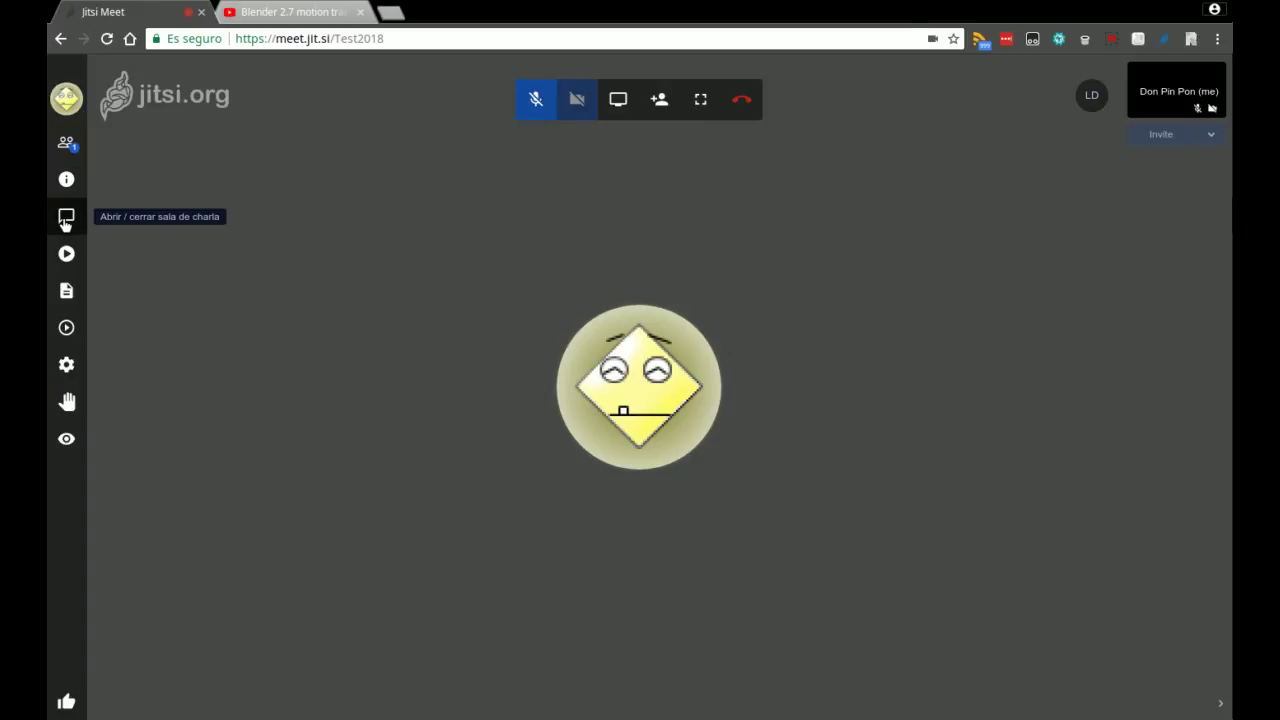
# - Send 'hola' in the room chat and close the chat panel
pyautogui.click(65, 222)
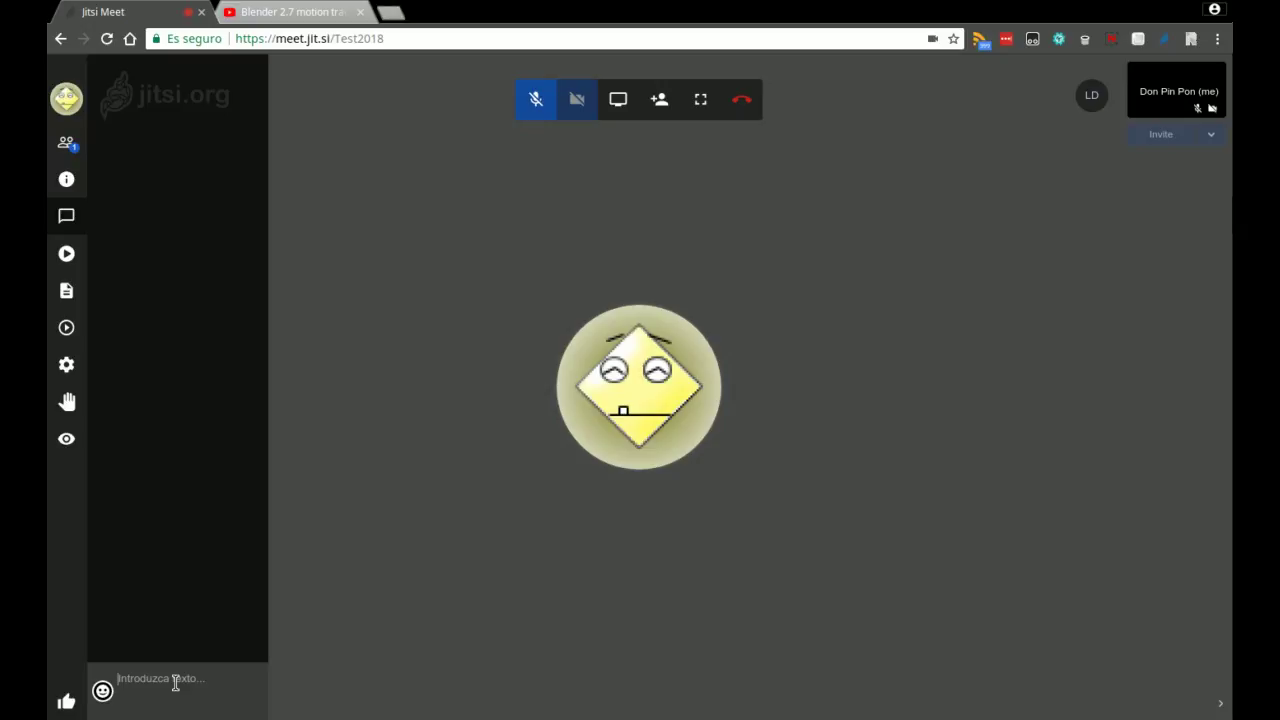
pyautogui.write('hola')
pyautogui.press('Return')
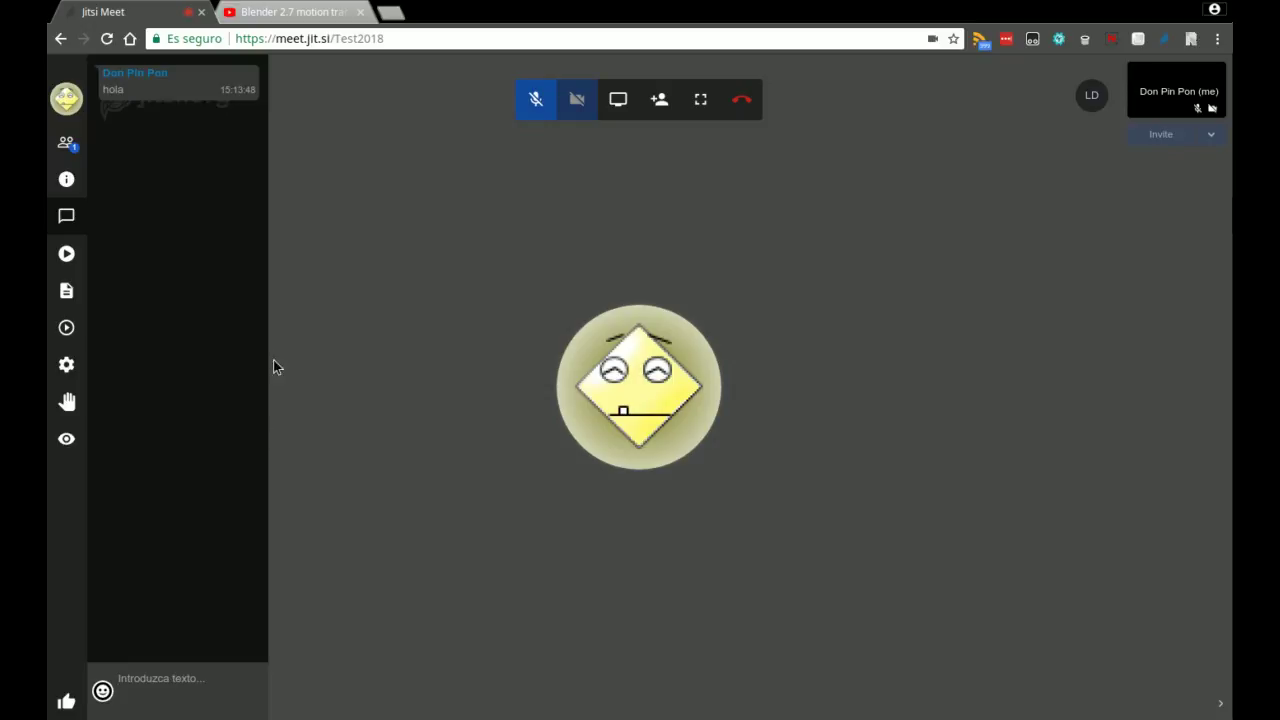
pyautogui.click(66, 216)
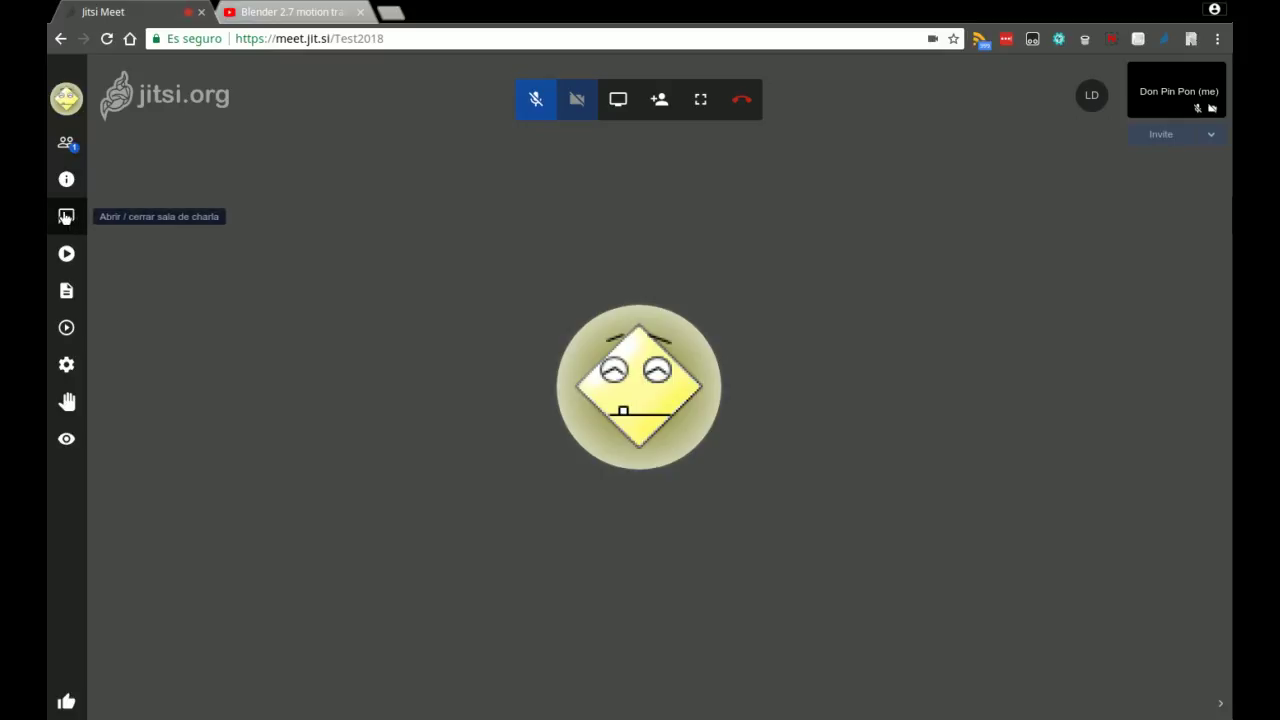
# - Send a grinning :D emoji in the room chat, then close the chat panel
pyautogui.click(64, 216)
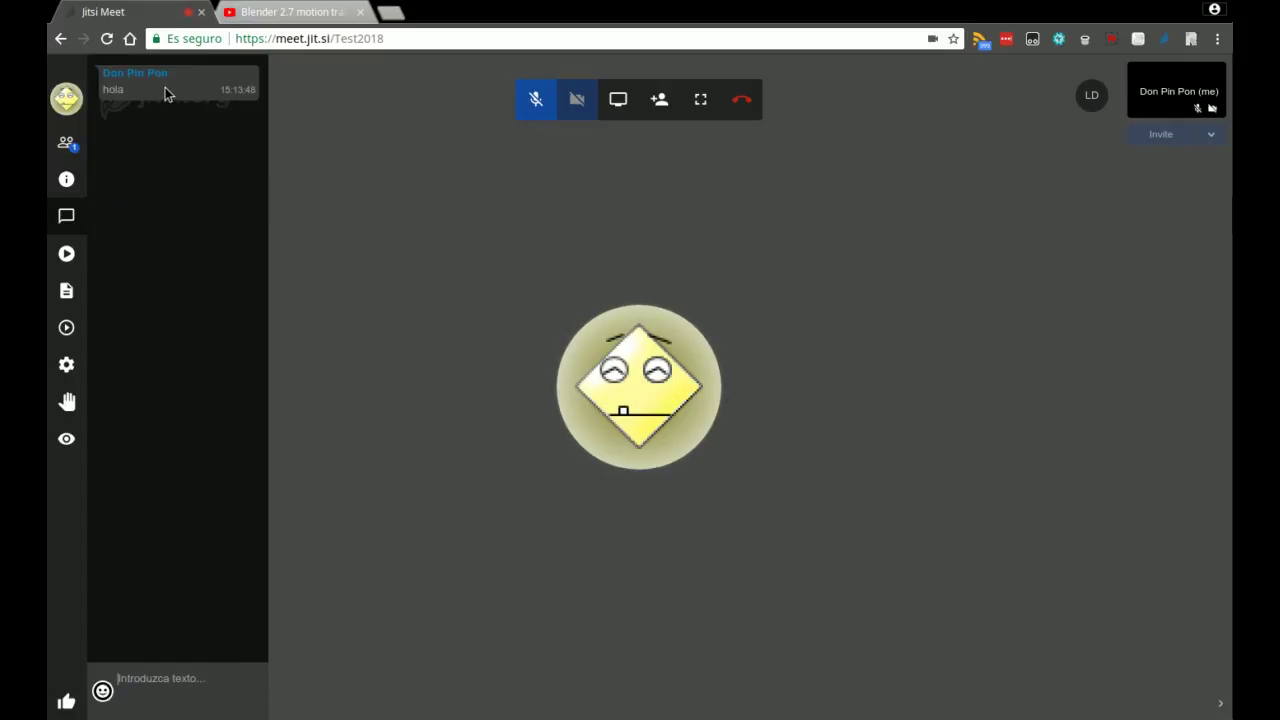
pyautogui.click(102, 692)
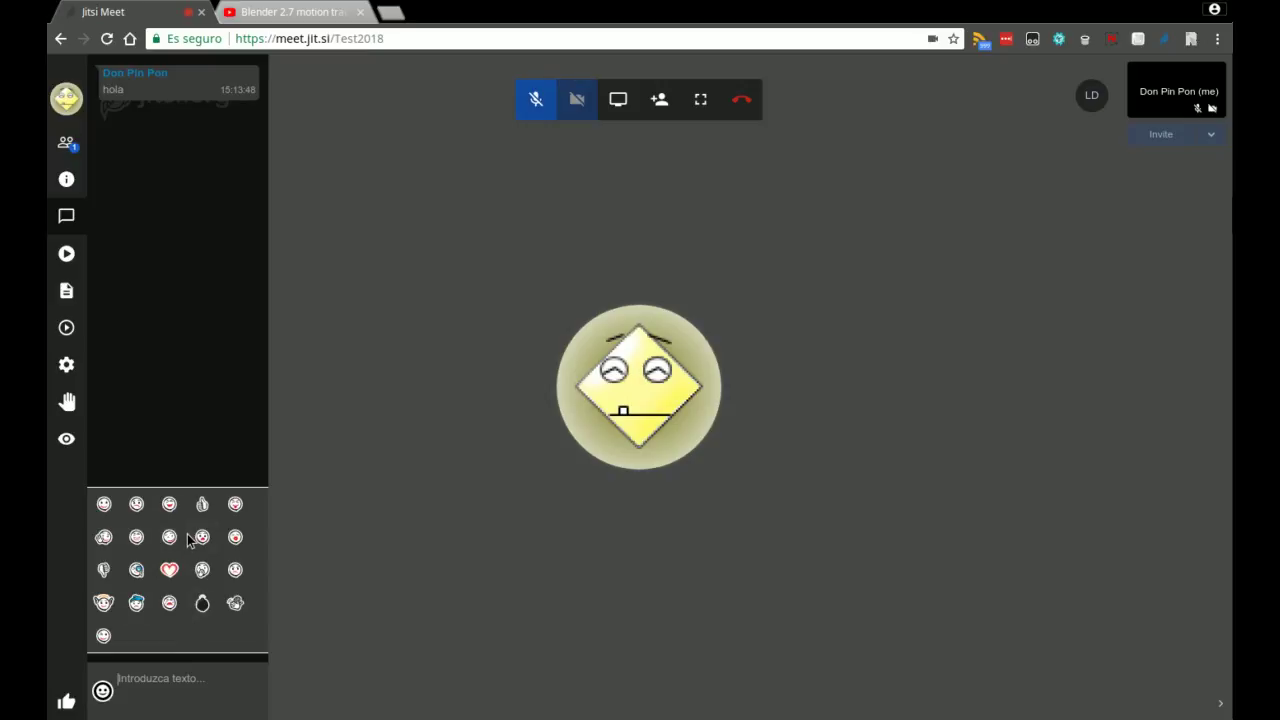
pyautogui.click(169, 508)
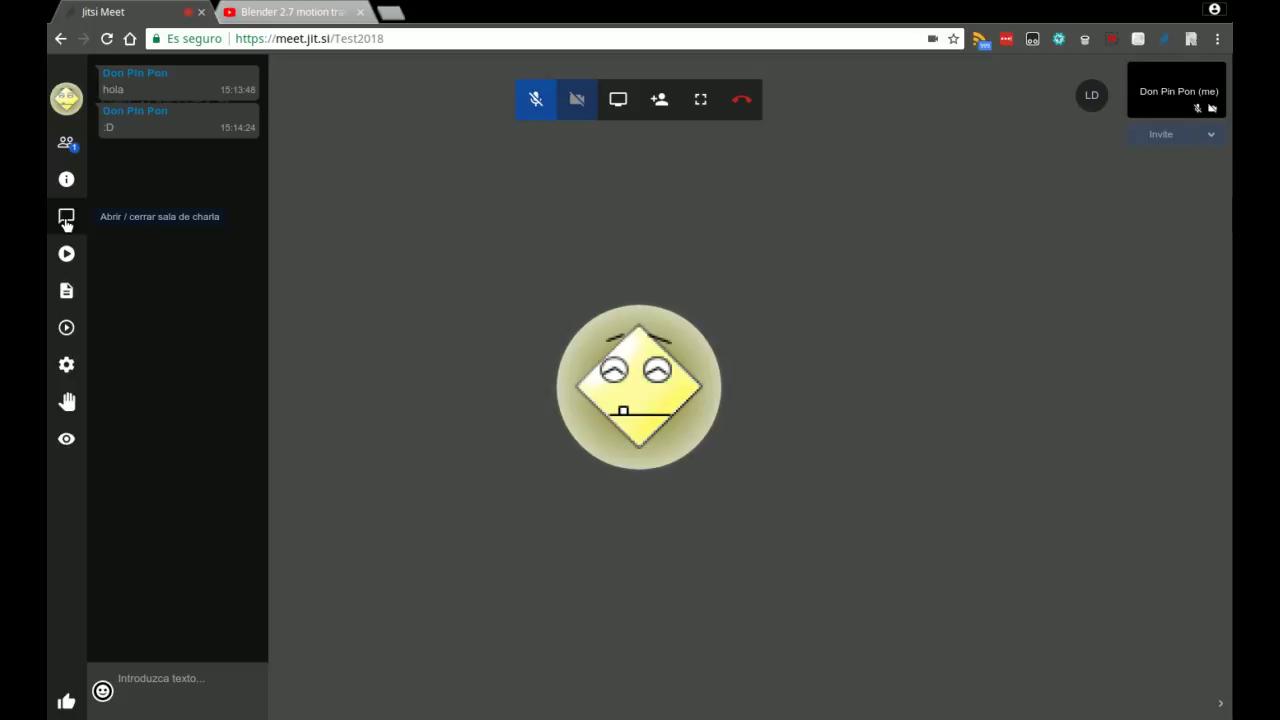
pyautogui.click(66, 220)
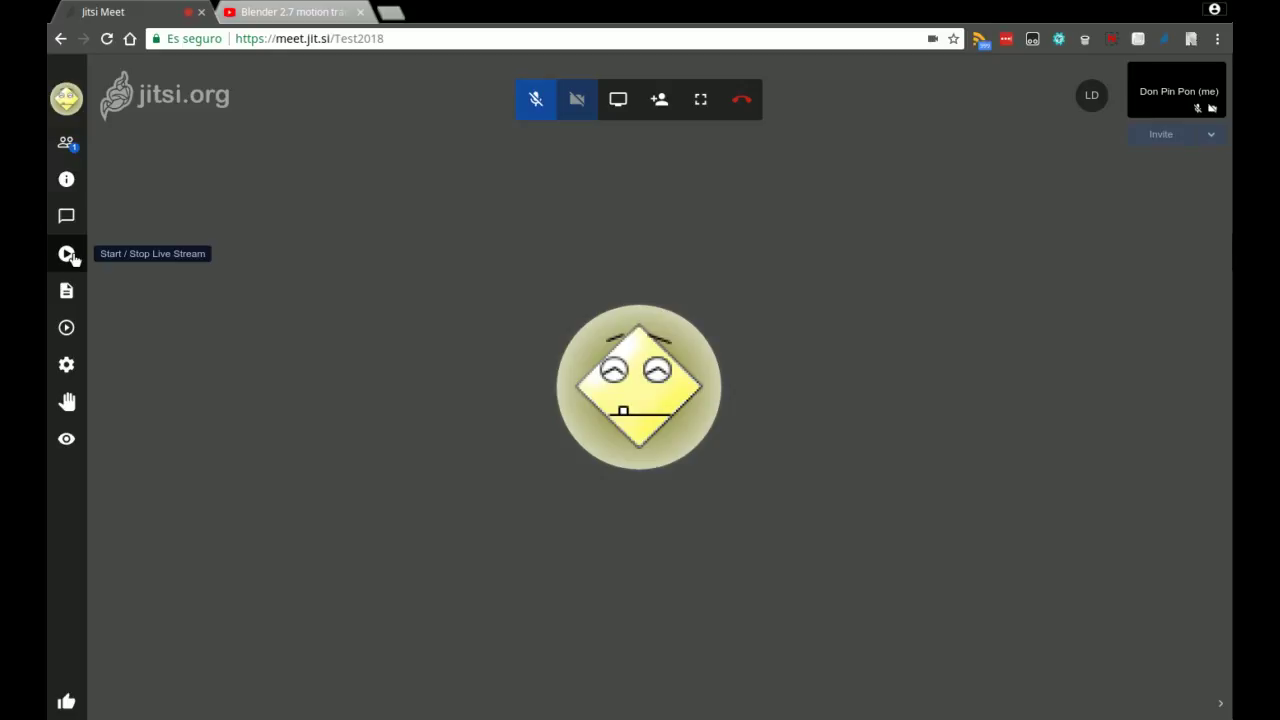
pyautogui.click(71, 256)
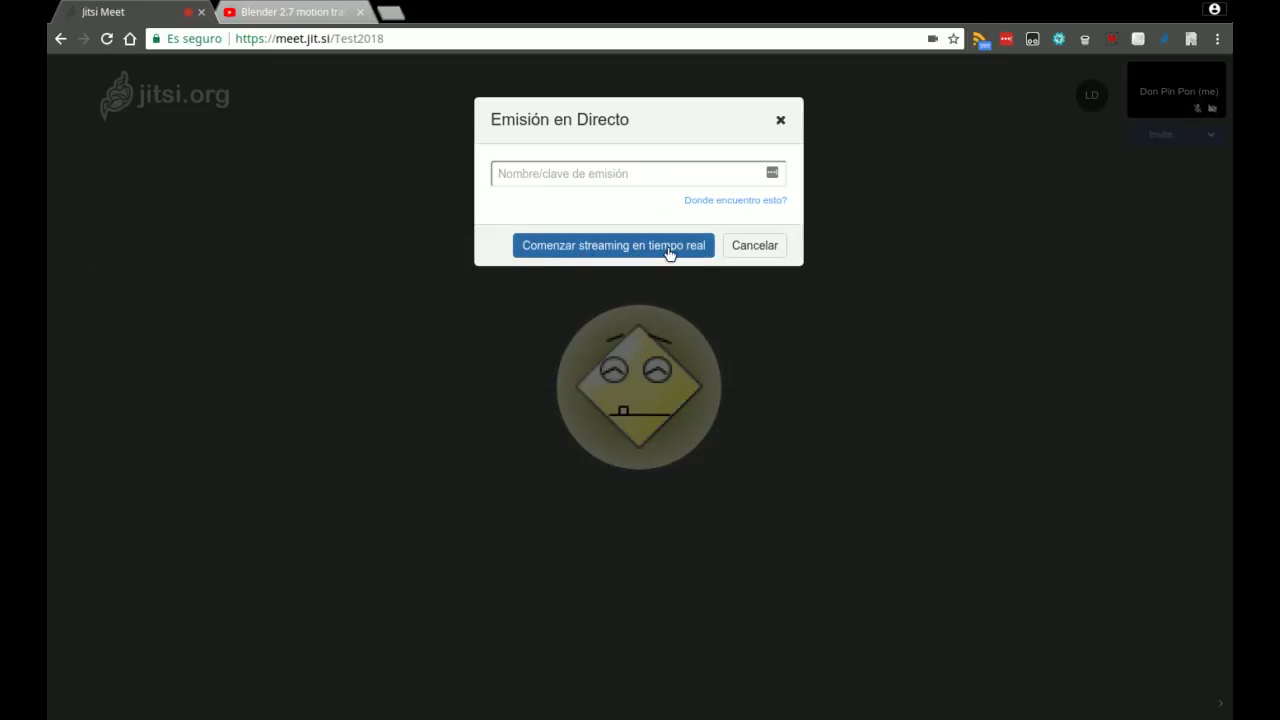
pyautogui.click(757, 248)
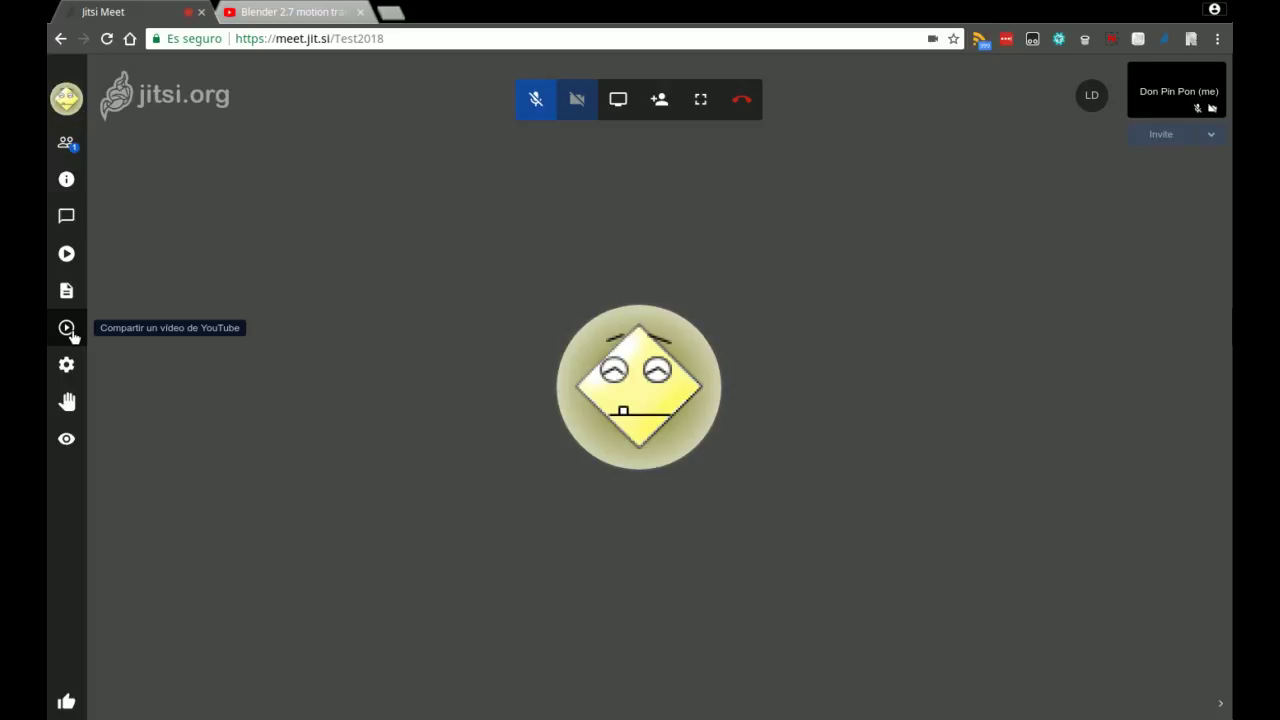
# - Share the Blender motion-tracking YouTube video by pasting its link and choosing Compartir
pyautogui.click(67, 330)
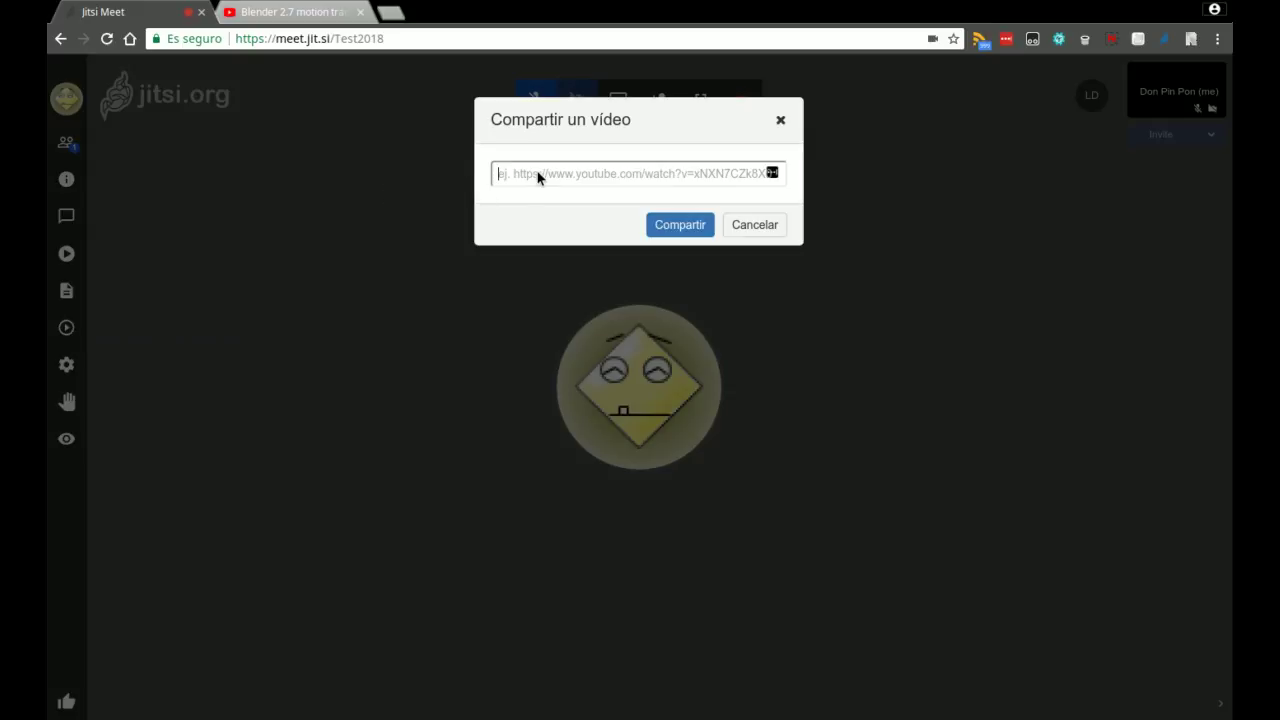
pyautogui.write('https://www.youtube.com/watch?v=fbY9aXeX6dw')
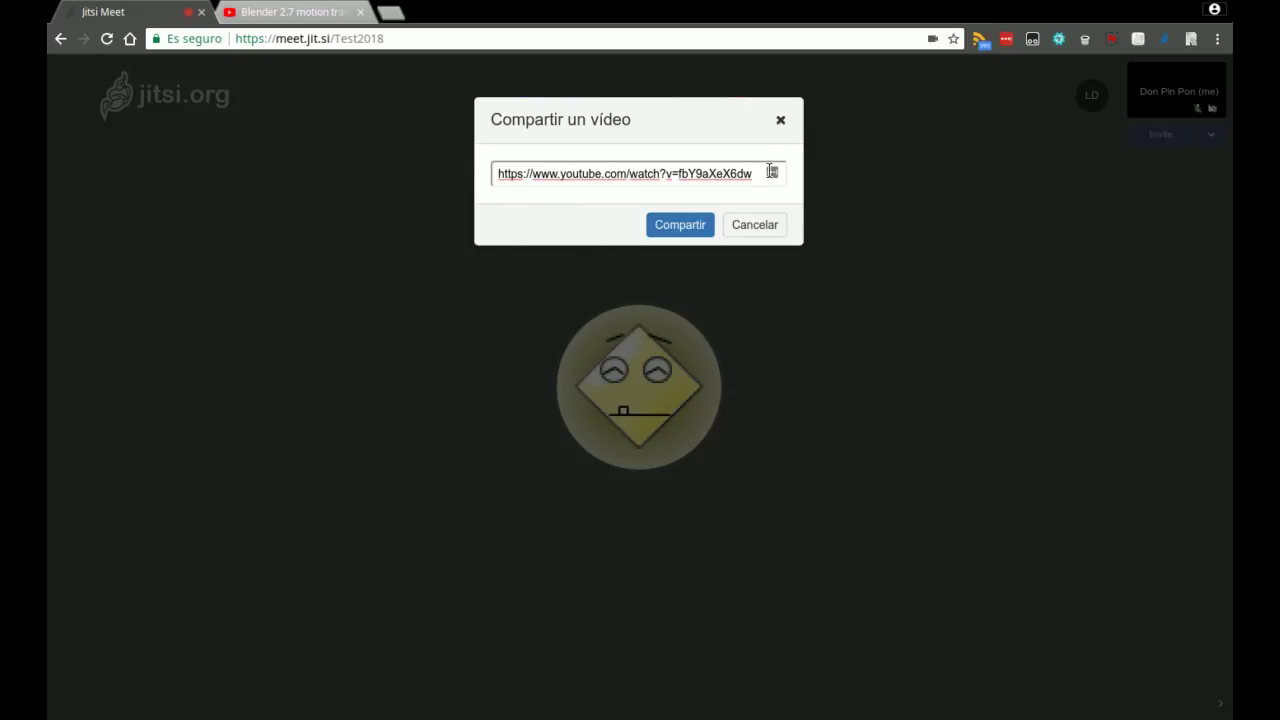
pyautogui.click(680, 225)
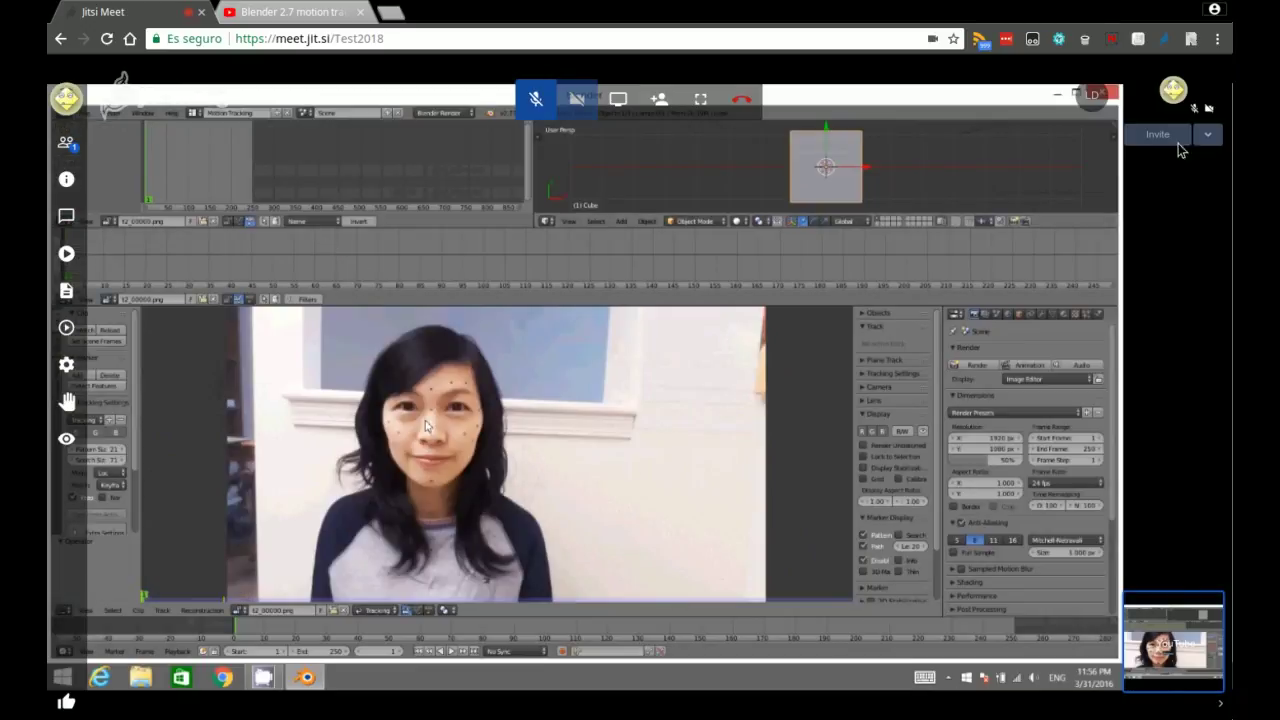
# - Switch the main stage between your avatar and the shared video, ending pinned on your avatar
pyautogui.click(1178, 90)
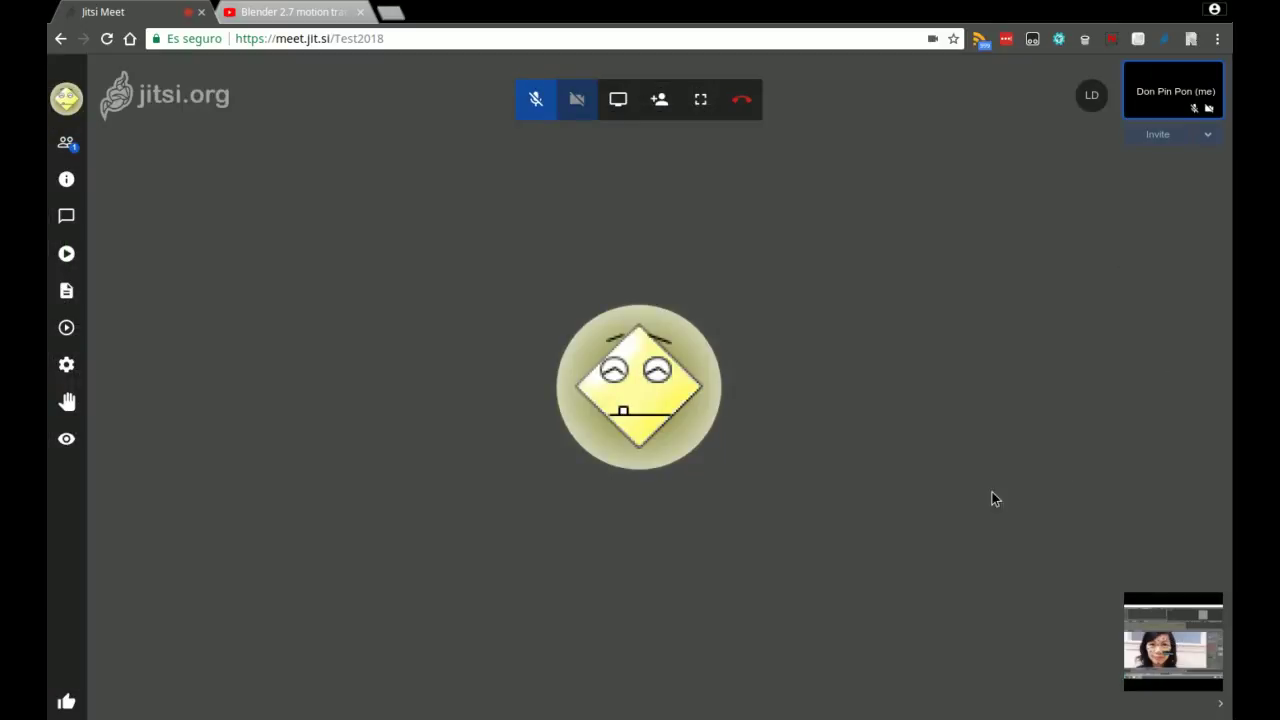
pyautogui.click(1178, 648)
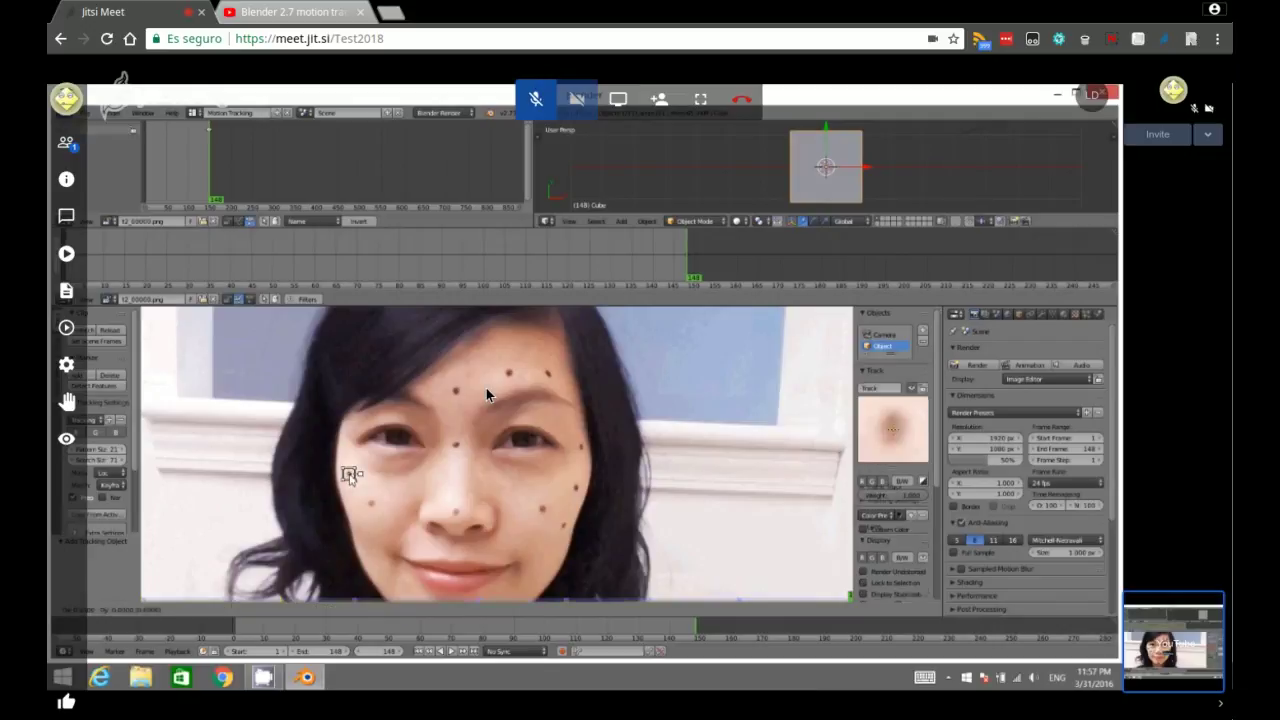
pyautogui.click(1175, 90)
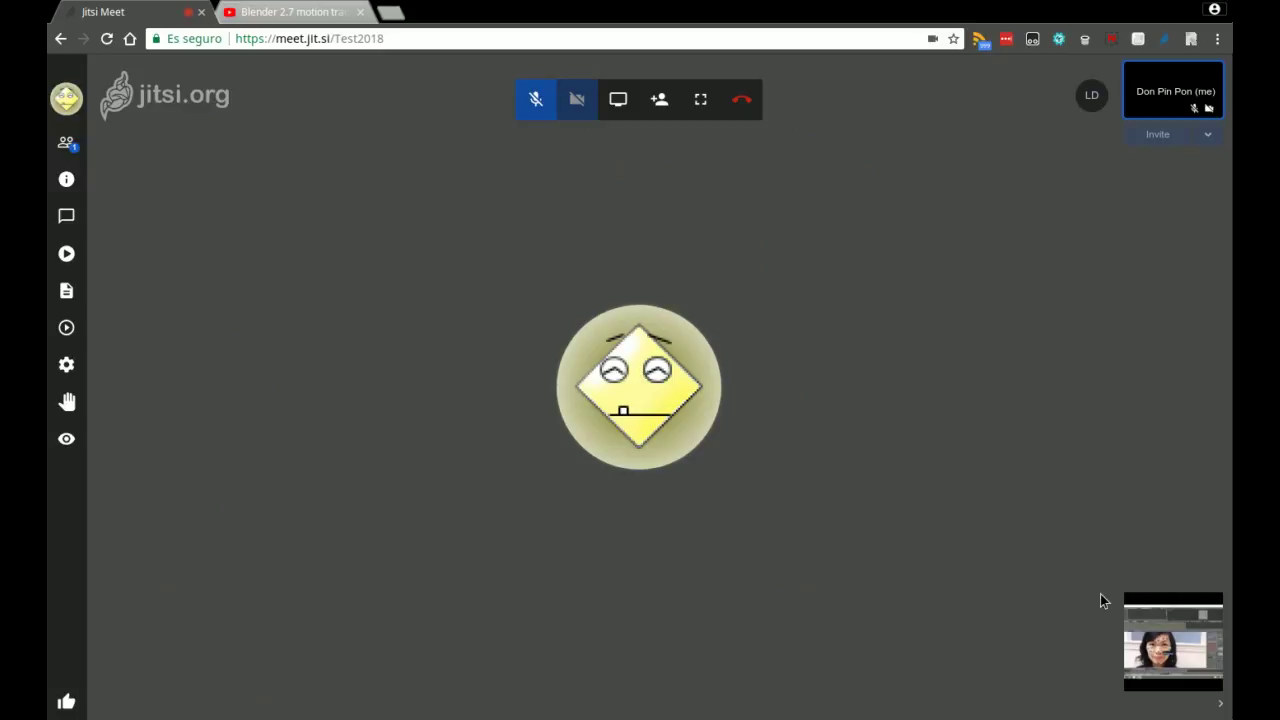
# - Stop sharing the Blender YouTube video, confirming with Eliminar
pyautogui.click(67, 328)
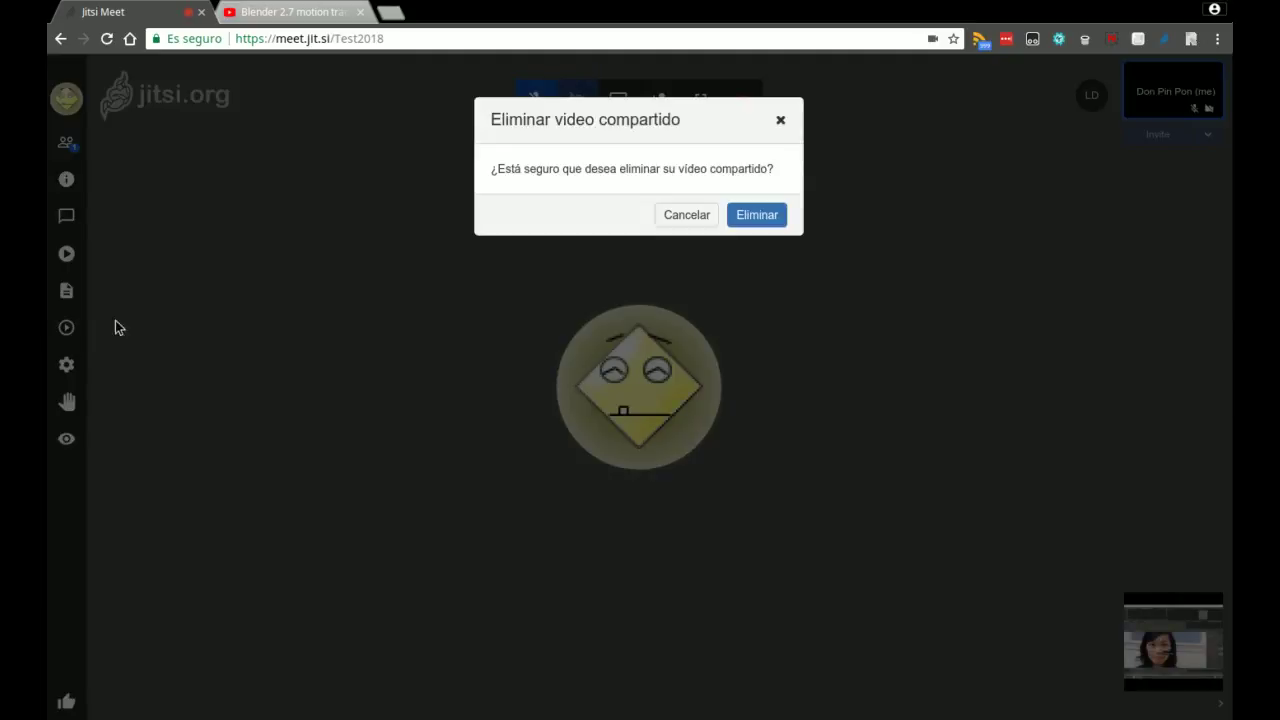
pyautogui.click(754, 222)
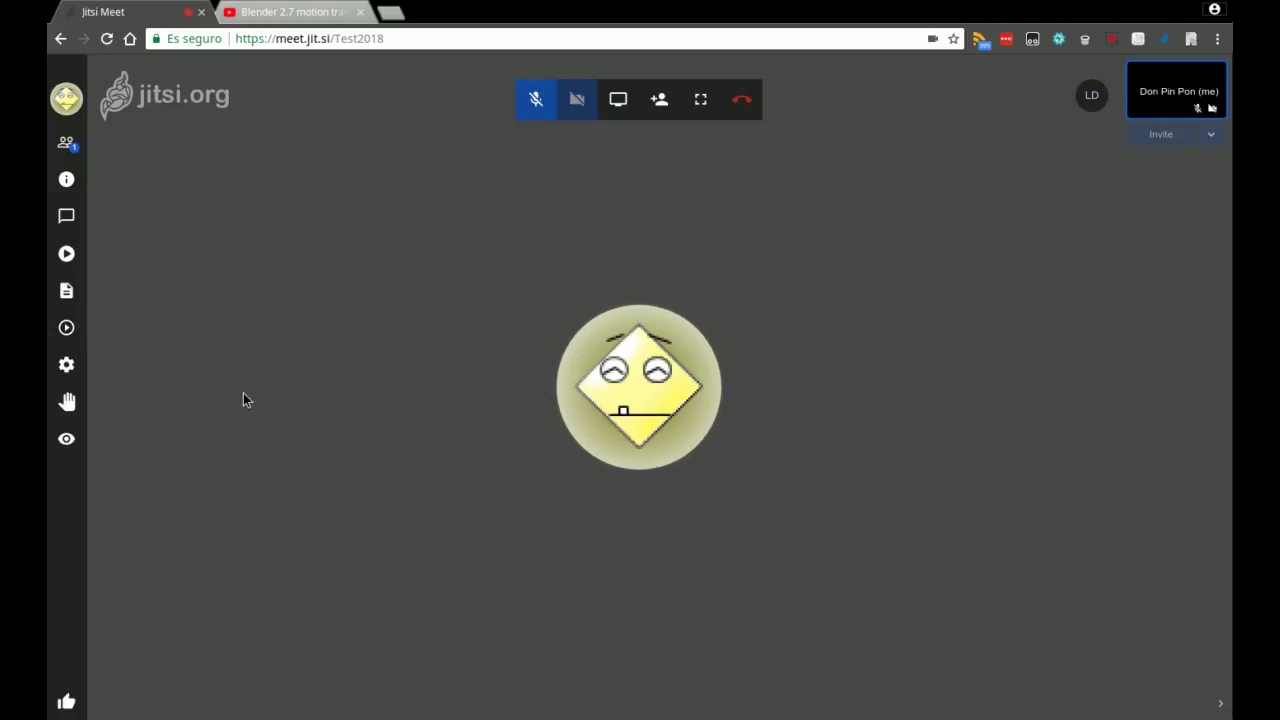
# - In Ajustes, switch the interface language to English, then back to Español
pyautogui.click(76, 371)
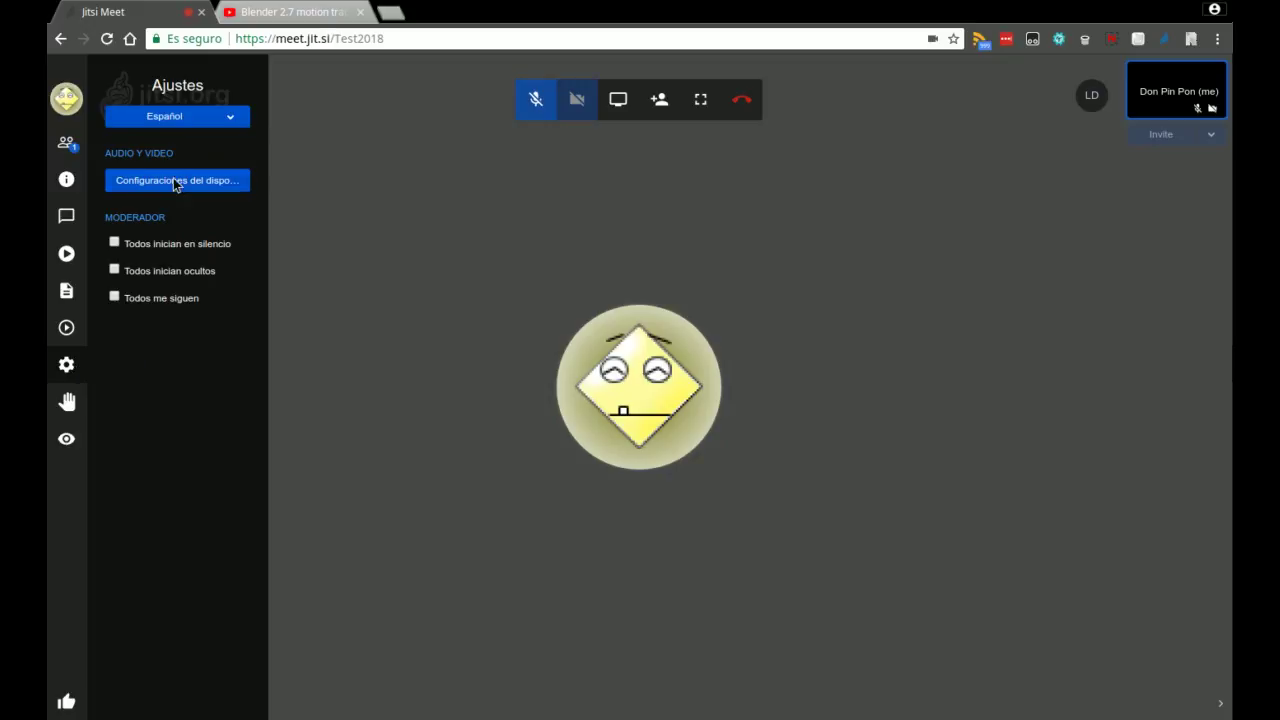
pyautogui.click(213, 122)
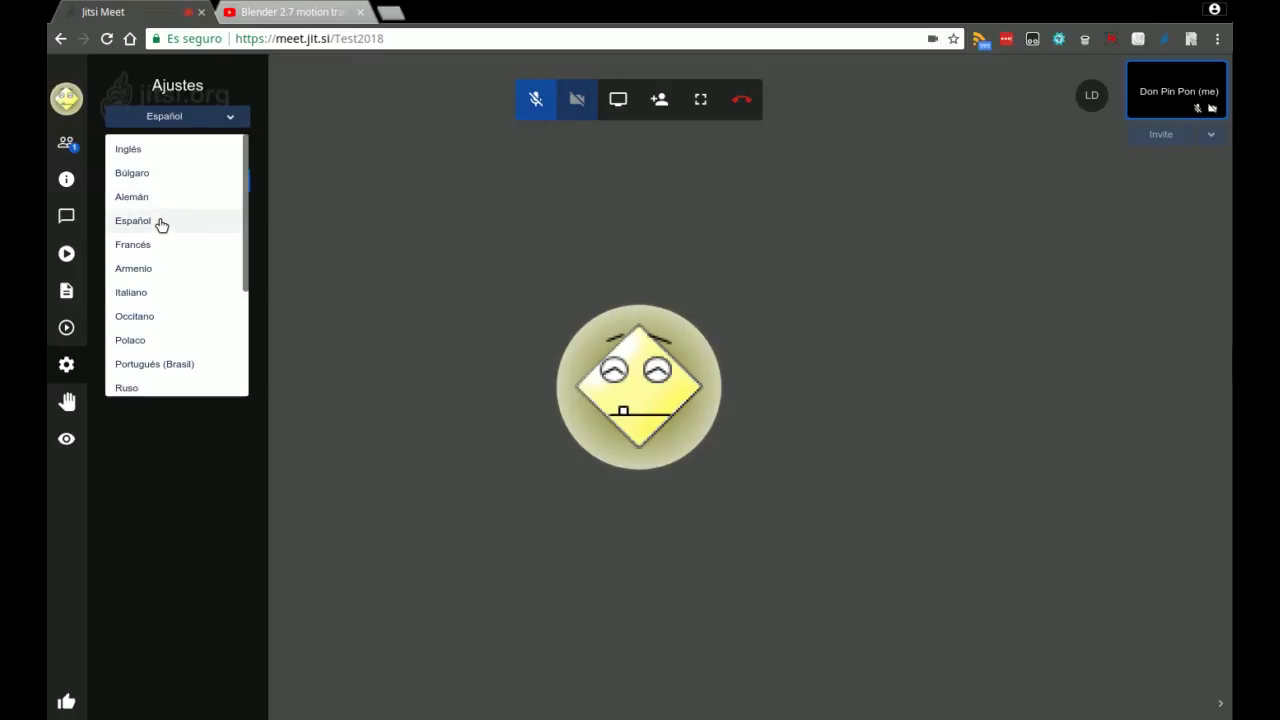
pyautogui.click(147, 158)
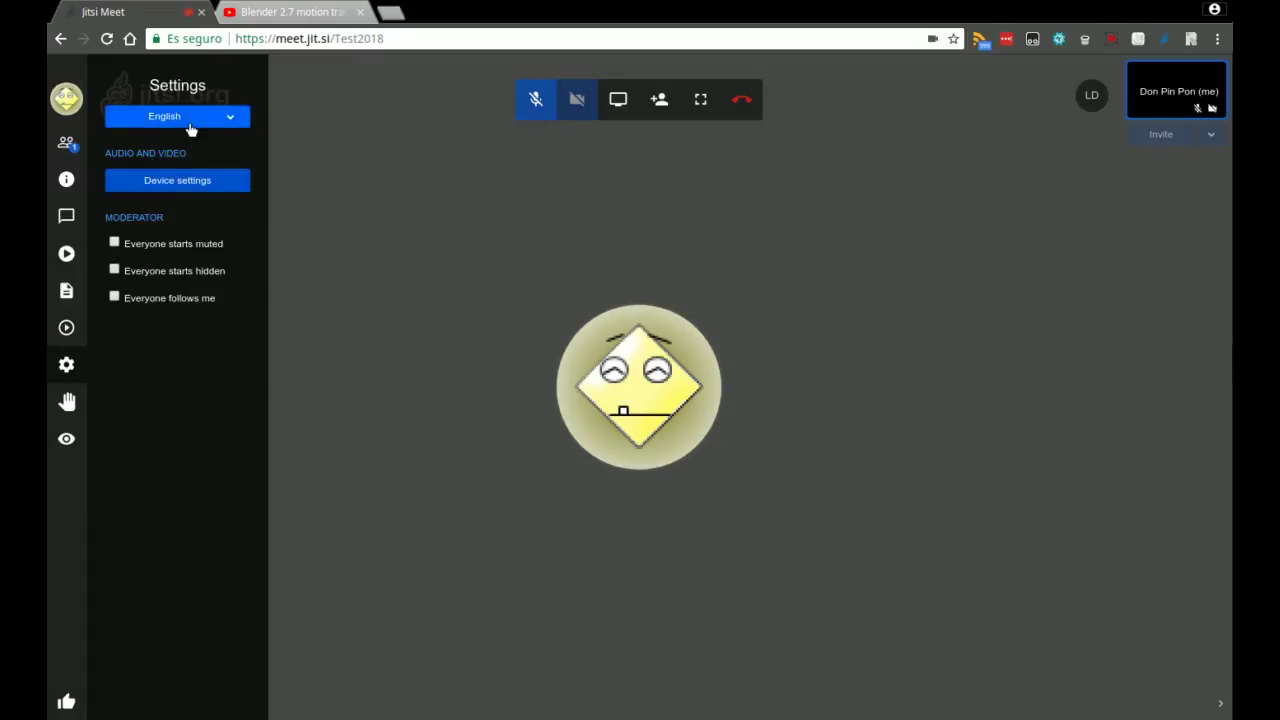
pyautogui.click(191, 119)
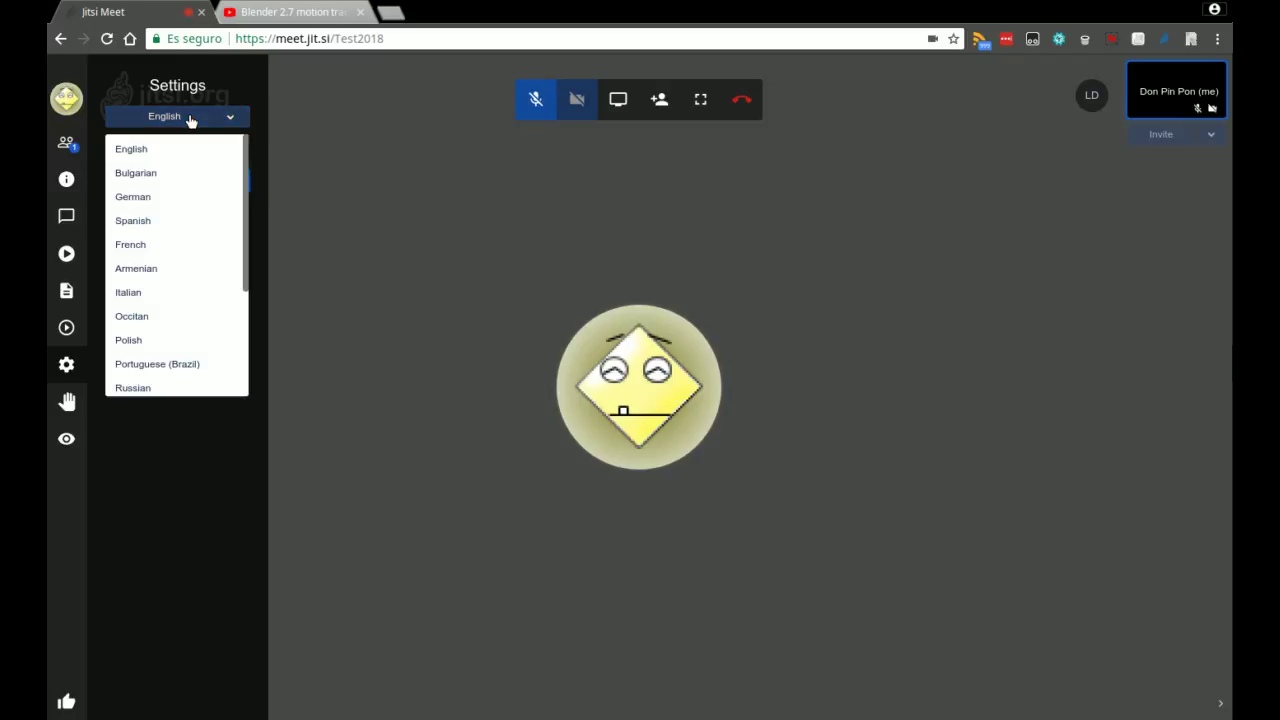
pyautogui.click(189, 218)
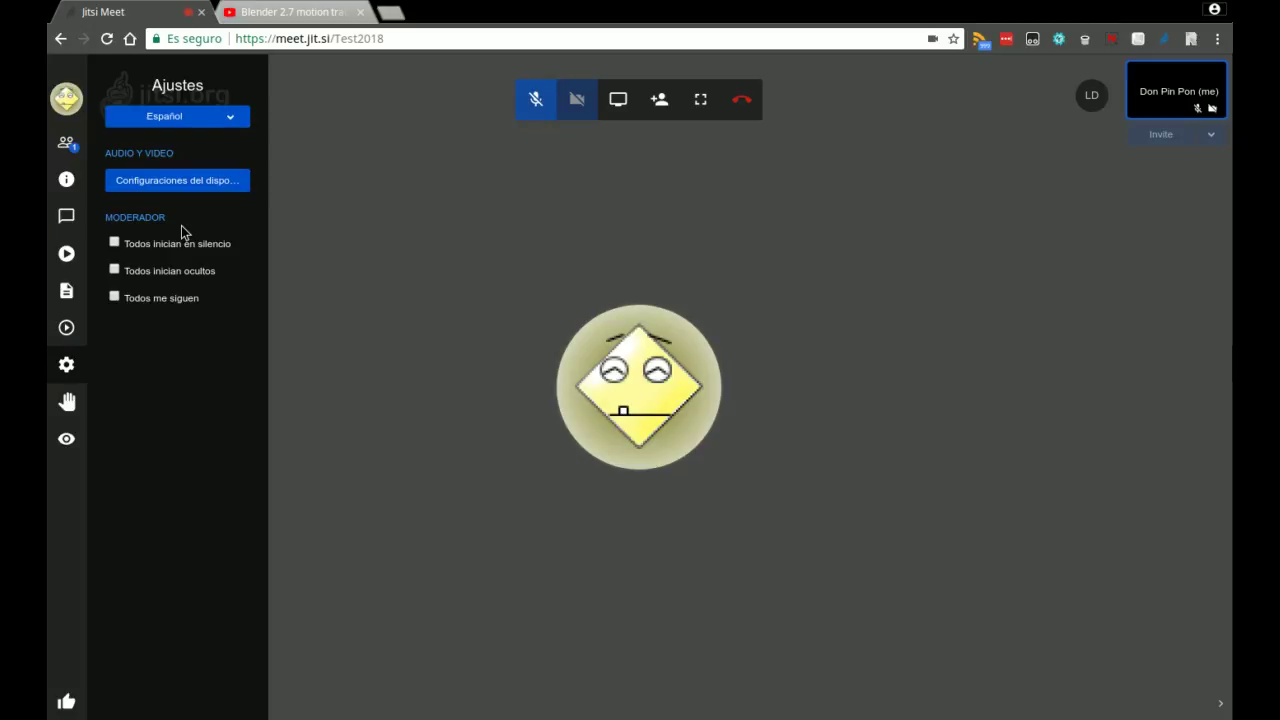
# - Enable start muted, start hidden and follow-me for everyone, then open Configuraciones del dispositivo
pyautogui.click(115, 243)
pyautogui.click(115, 272)
pyautogui.click(114, 298)
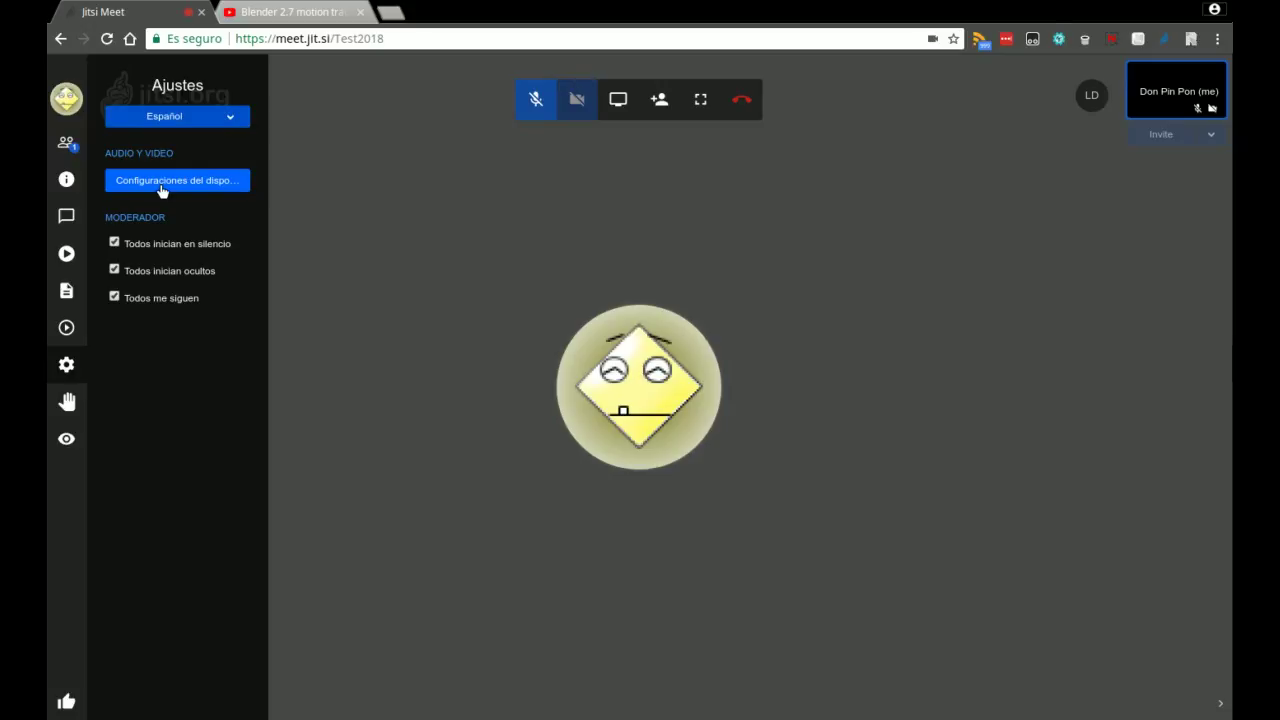
pyautogui.click(161, 188)
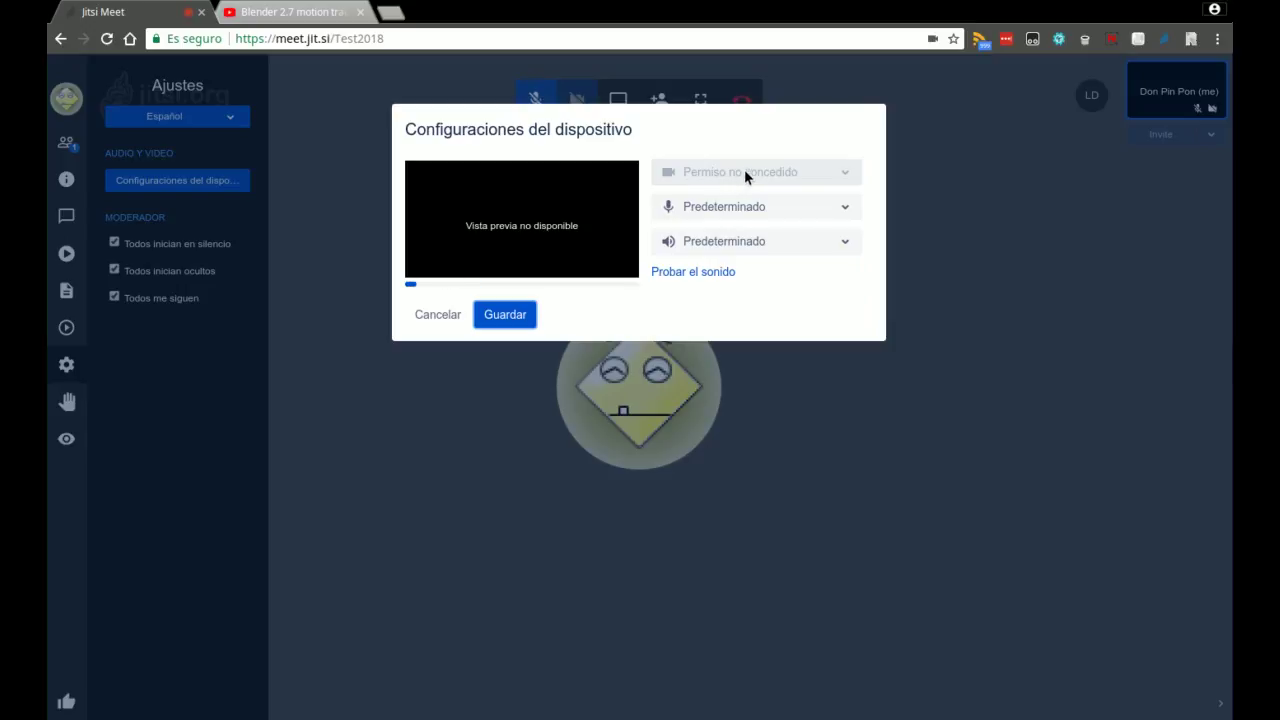
# - Keep Predeterminado as the audio output, save the device settings with Guardar, and close Ajustes
pyautogui.click(742, 248)
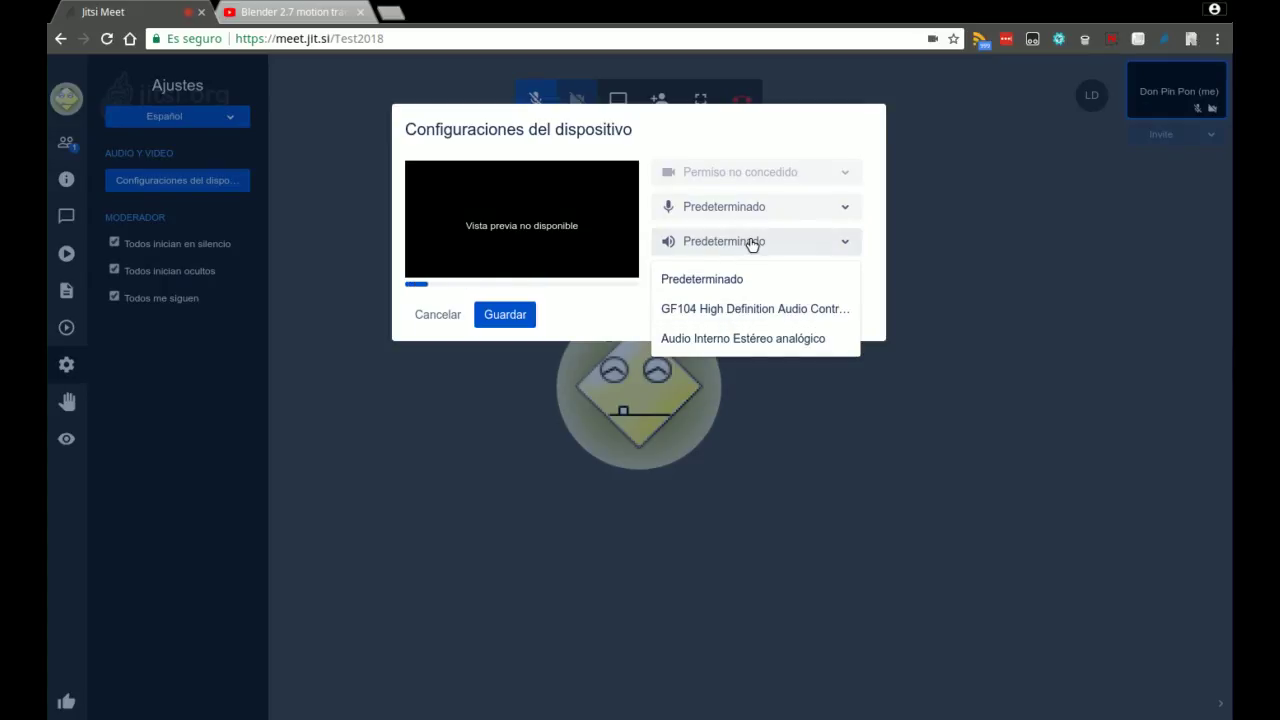
pyautogui.click(752, 245)
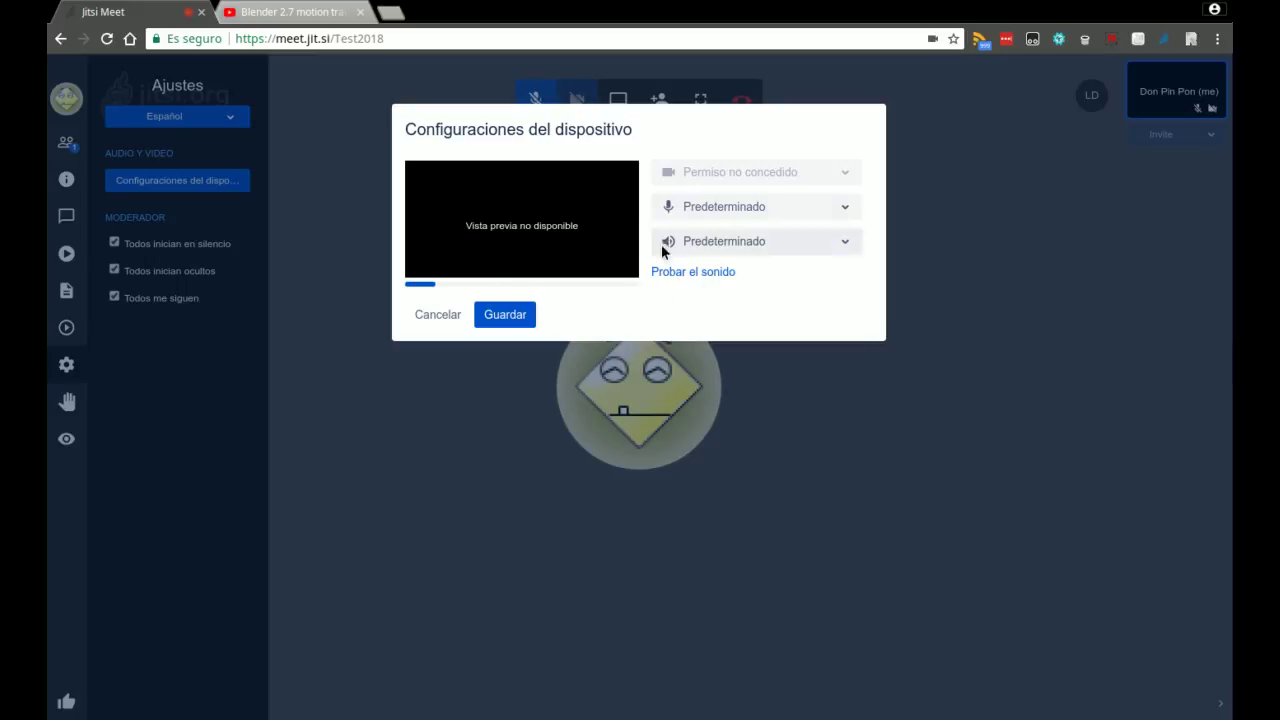
pyautogui.click(522, 316)
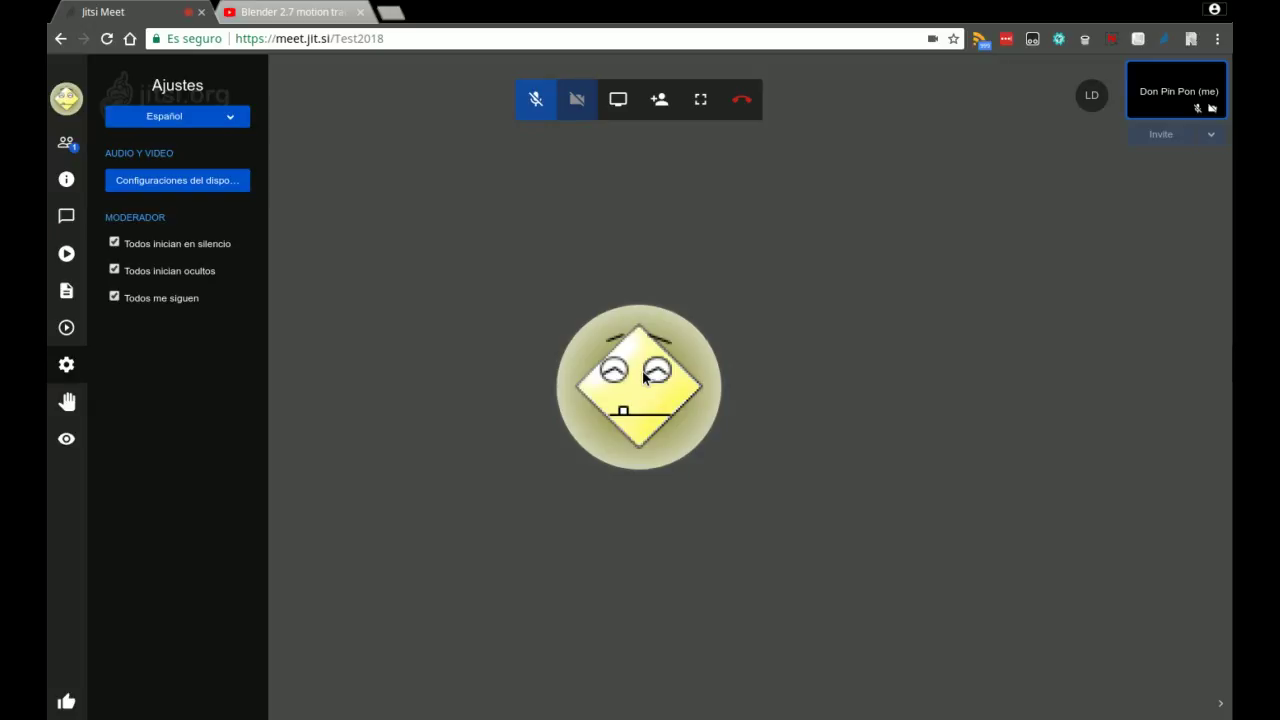
pyautogui.click(66, 366)
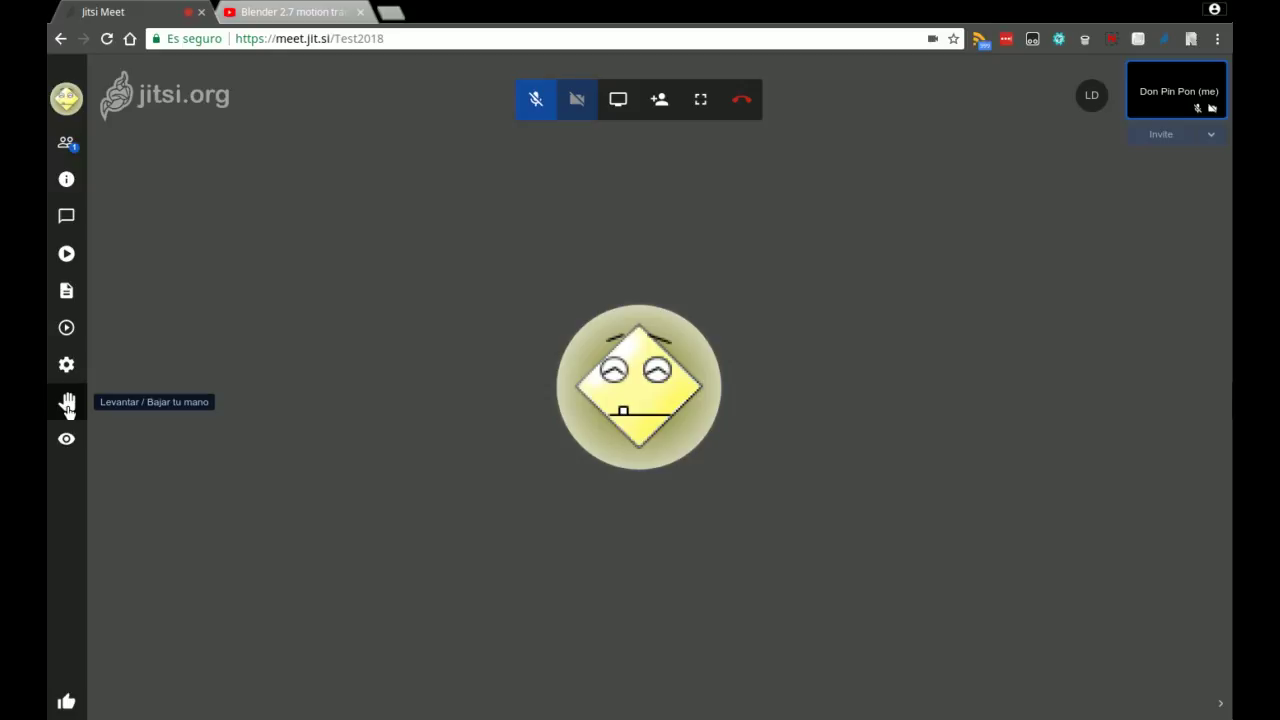
# - Raise and lower the hand, then set call quality to Definición estándar after briefly trying Solo audio
pyautogui.click(67, 405)
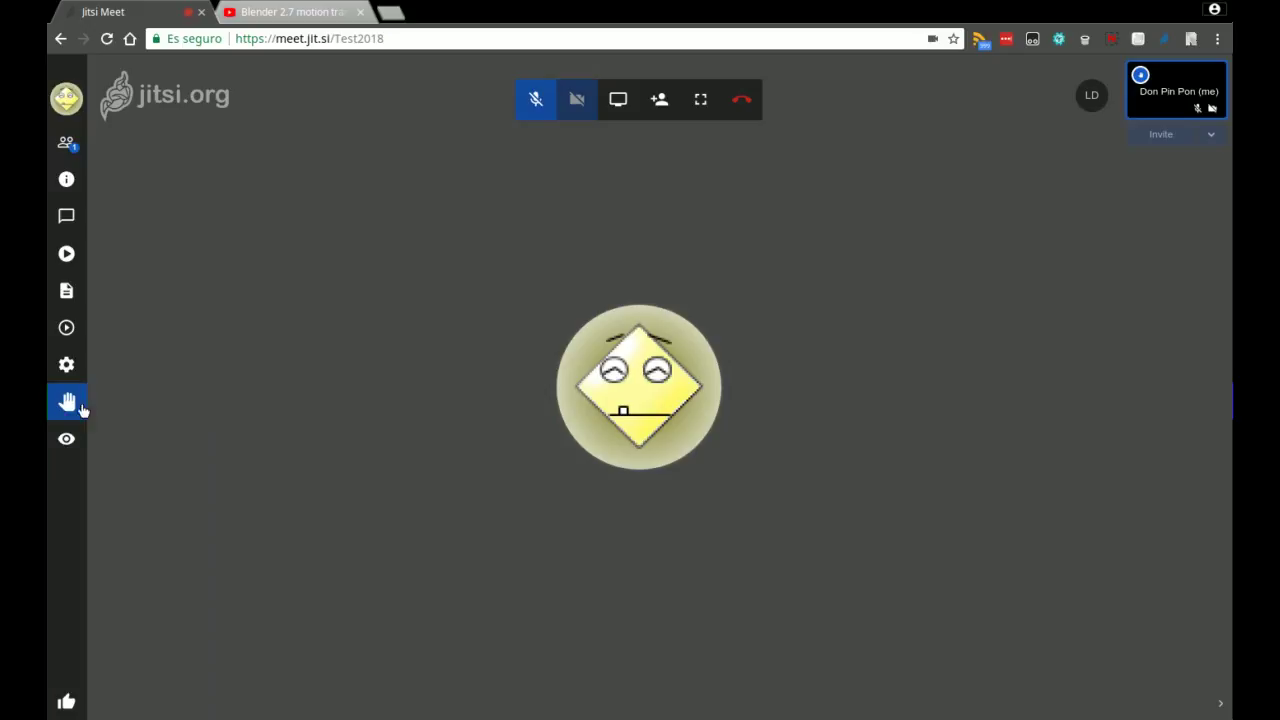
pyautogui.click(69, 402)
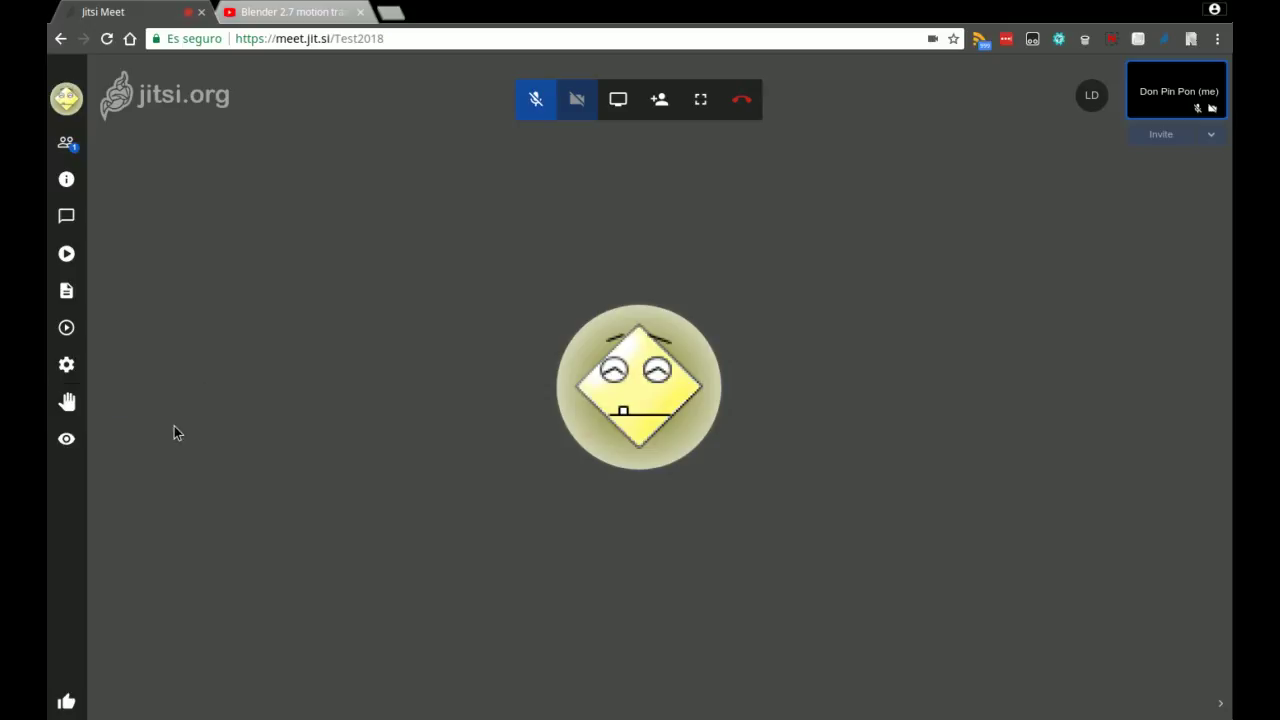
pyautogui.click(80, 443)
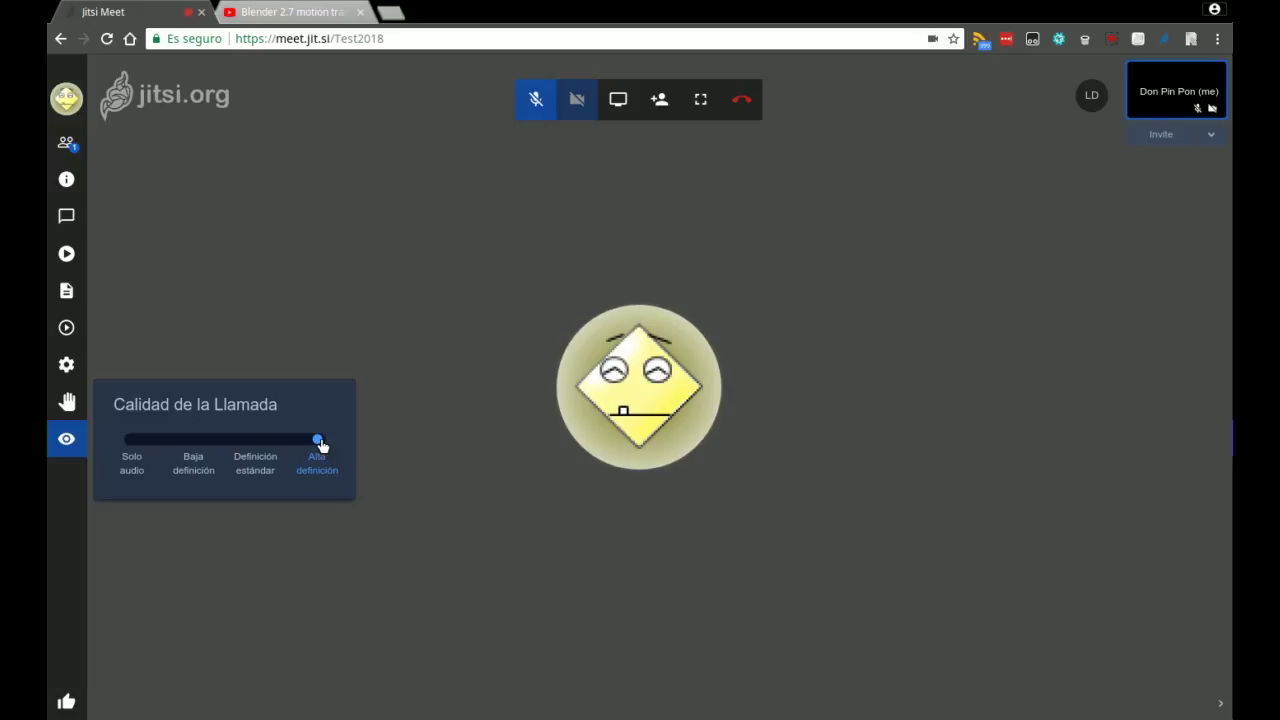
pyautogui.moveTo(321, 440); pyautogui.dragTo(256, 440)
pyautogui.click(140, 442)
pyautogui.click(256, 440)
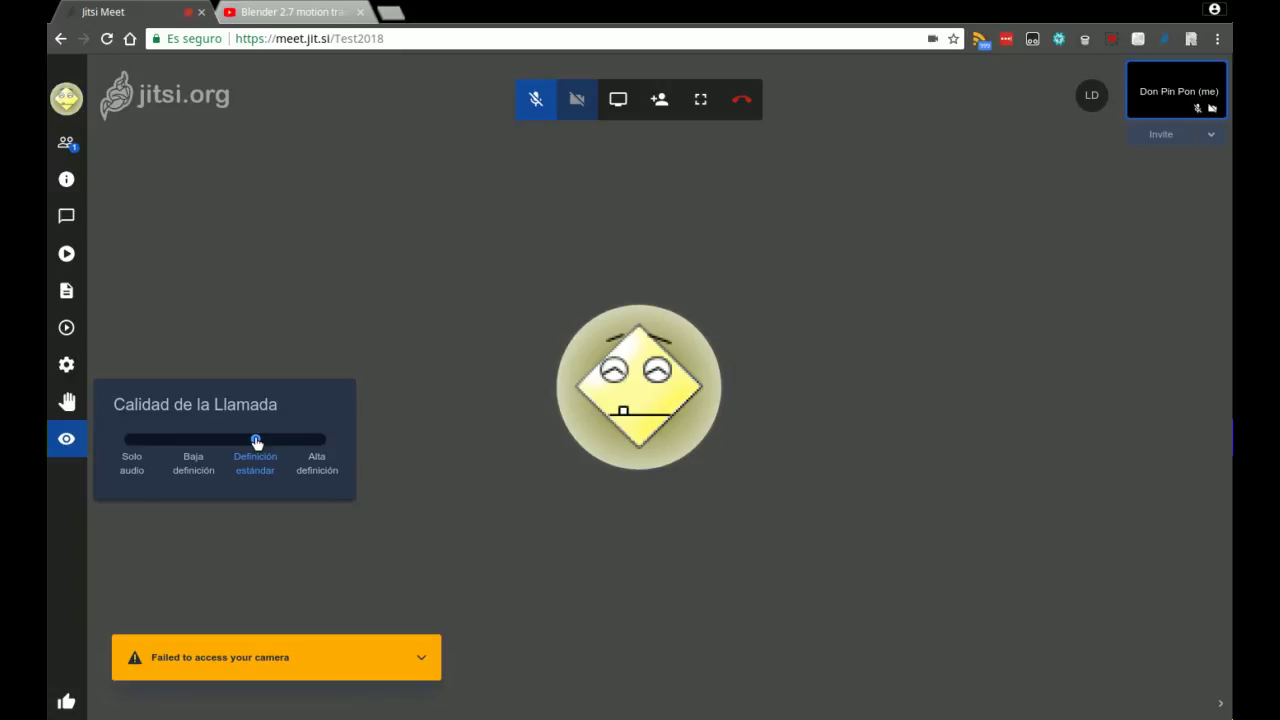
# - Close Call Quality, expand the 'Failed to access your camera' notice details, and dismiss it with Aceptar
pyautogui.click(418, 595)
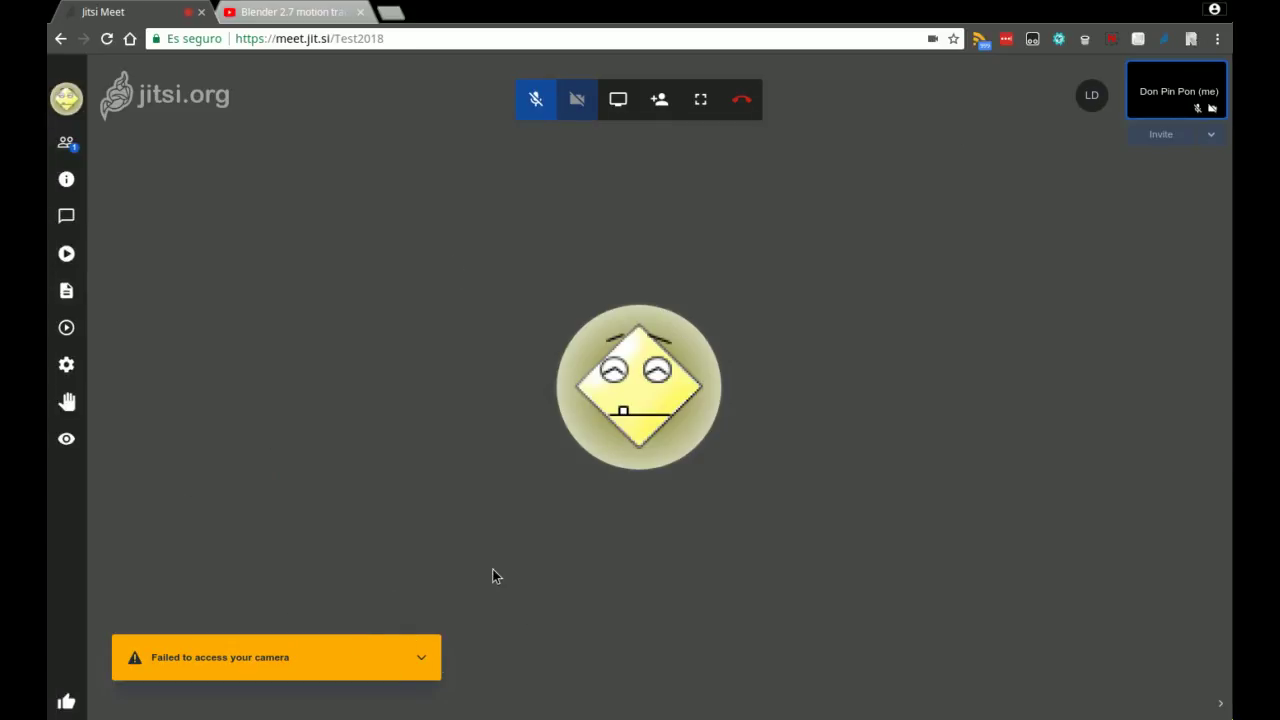
pyautogui.click(421, 659)
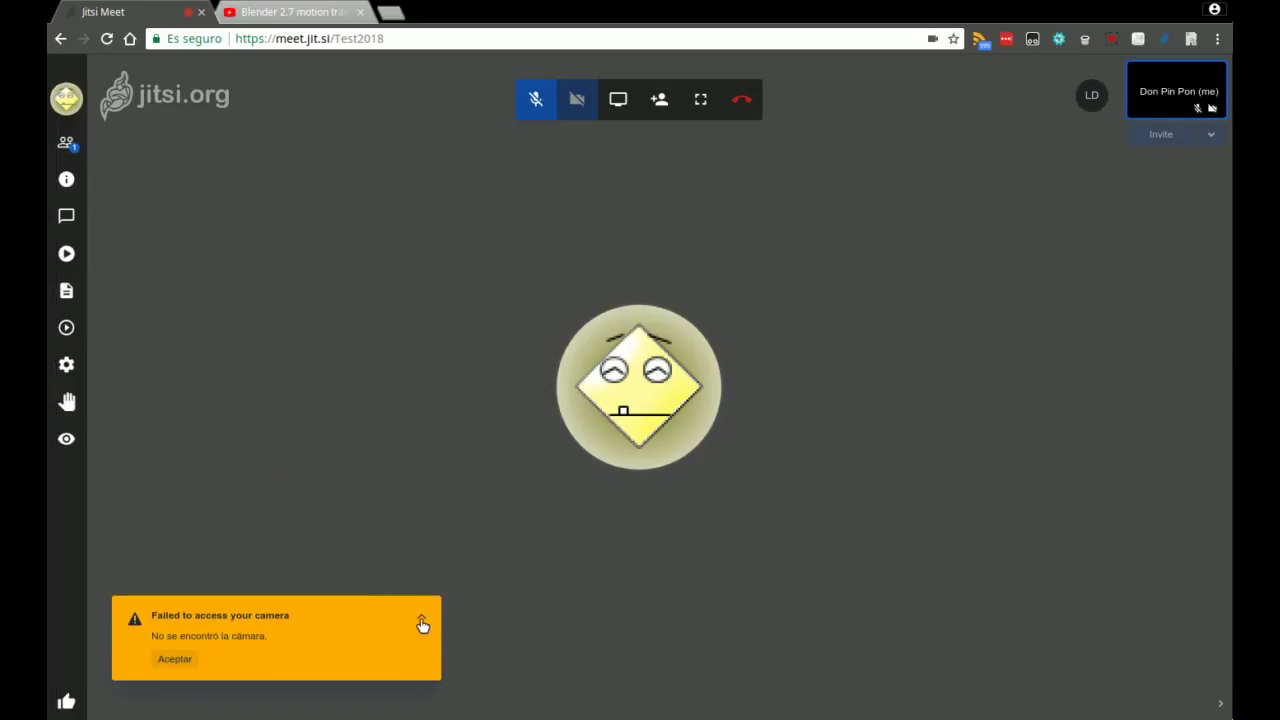
pyautogui.click(422, 627)
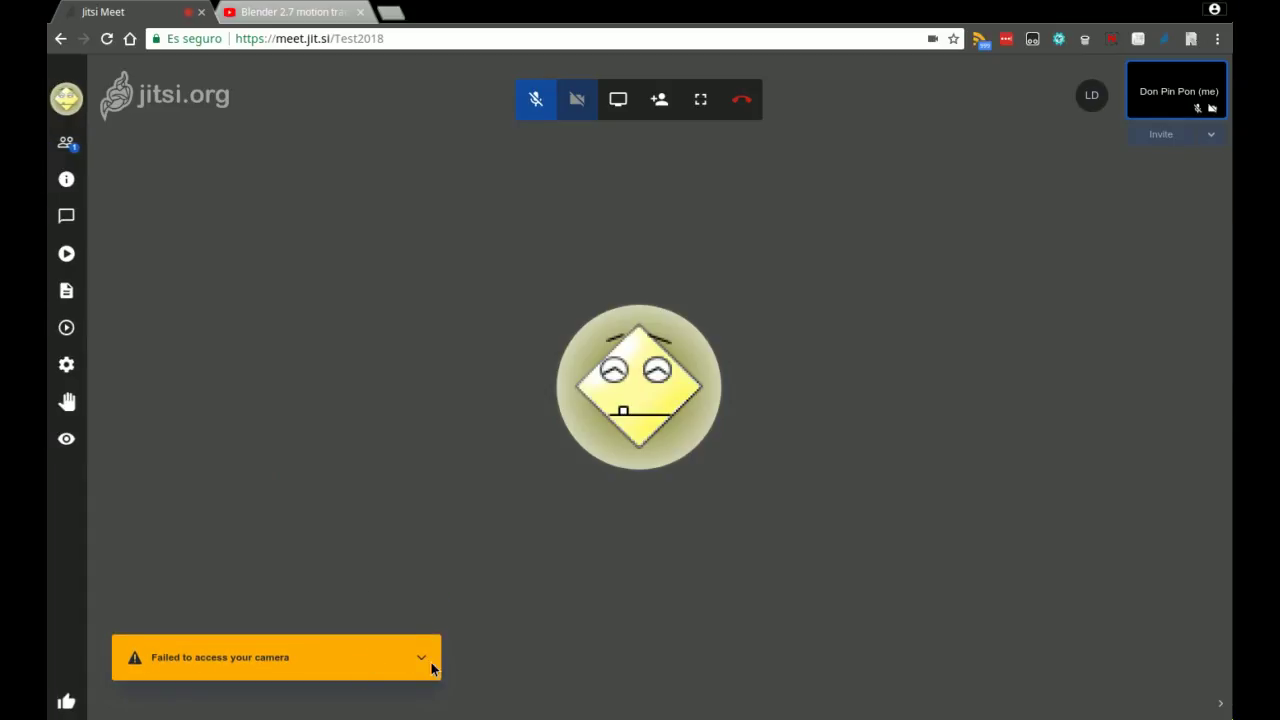
pyautogui.click(422, 662)
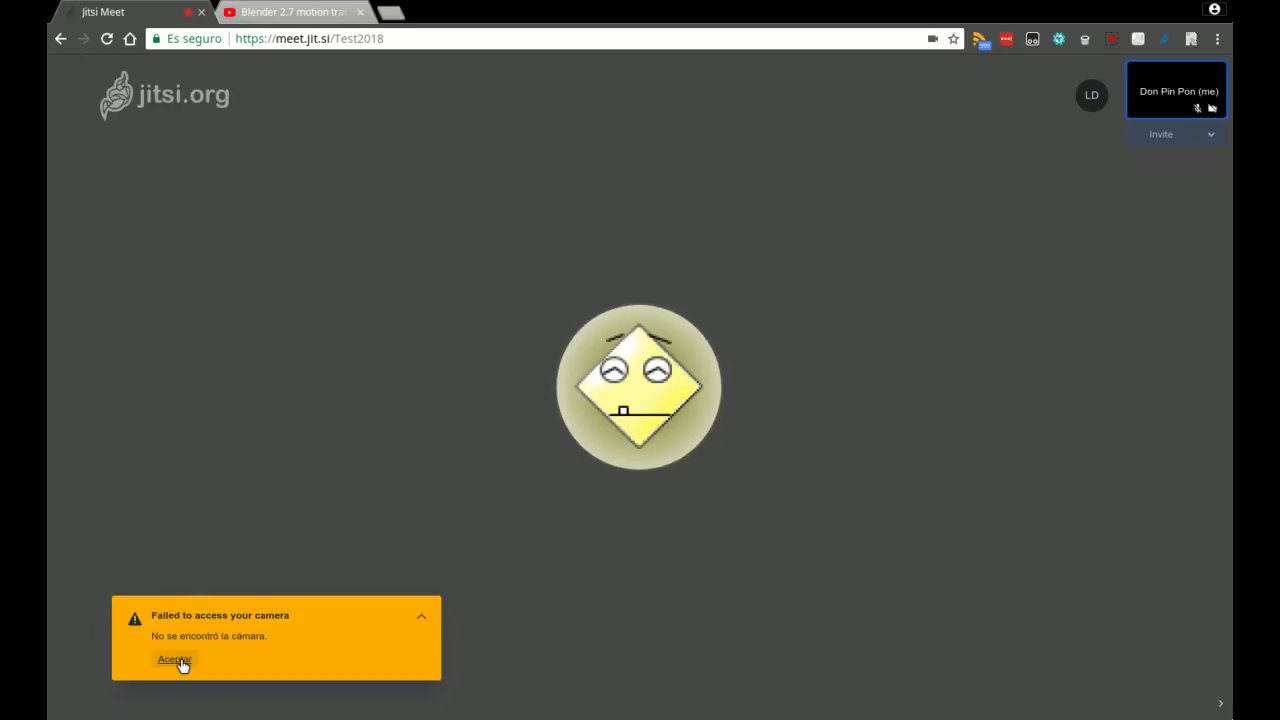
pyautogui.click(174, 660)
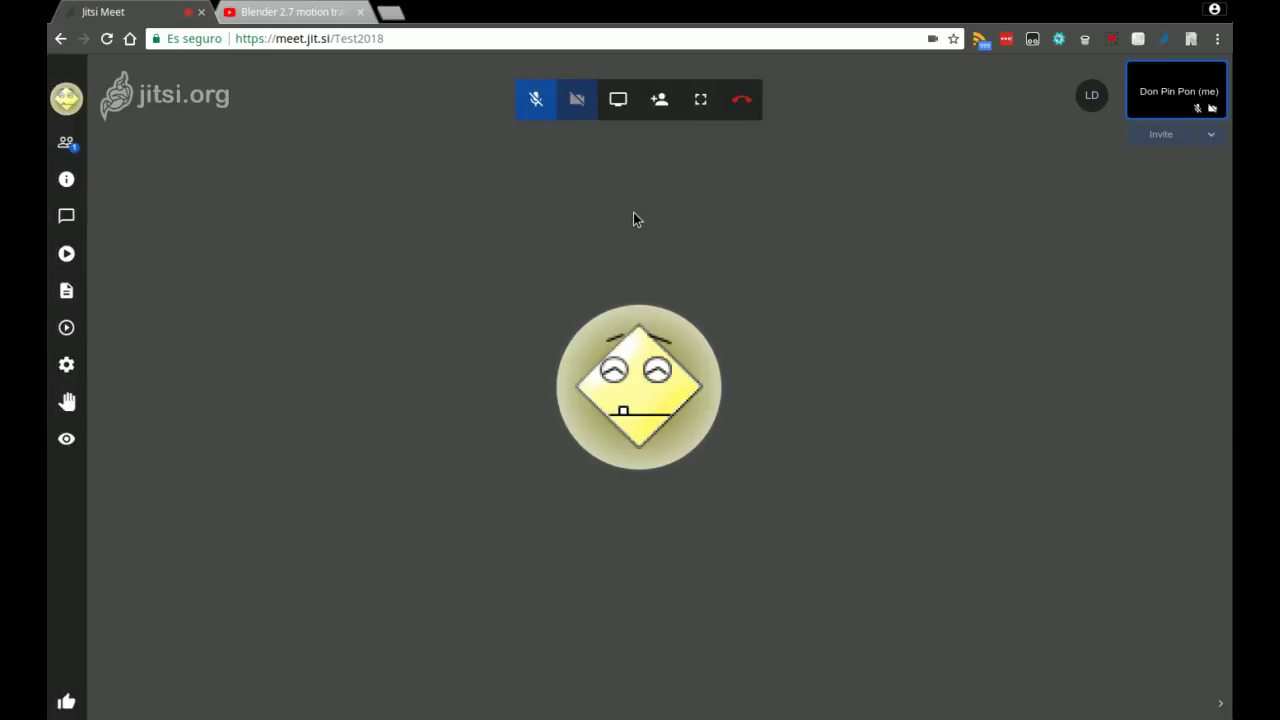
# - Open Compartir tu pantalla and list the shareable windows under 'Ventana de la aplicación'
pyautogui.click(619, 109)
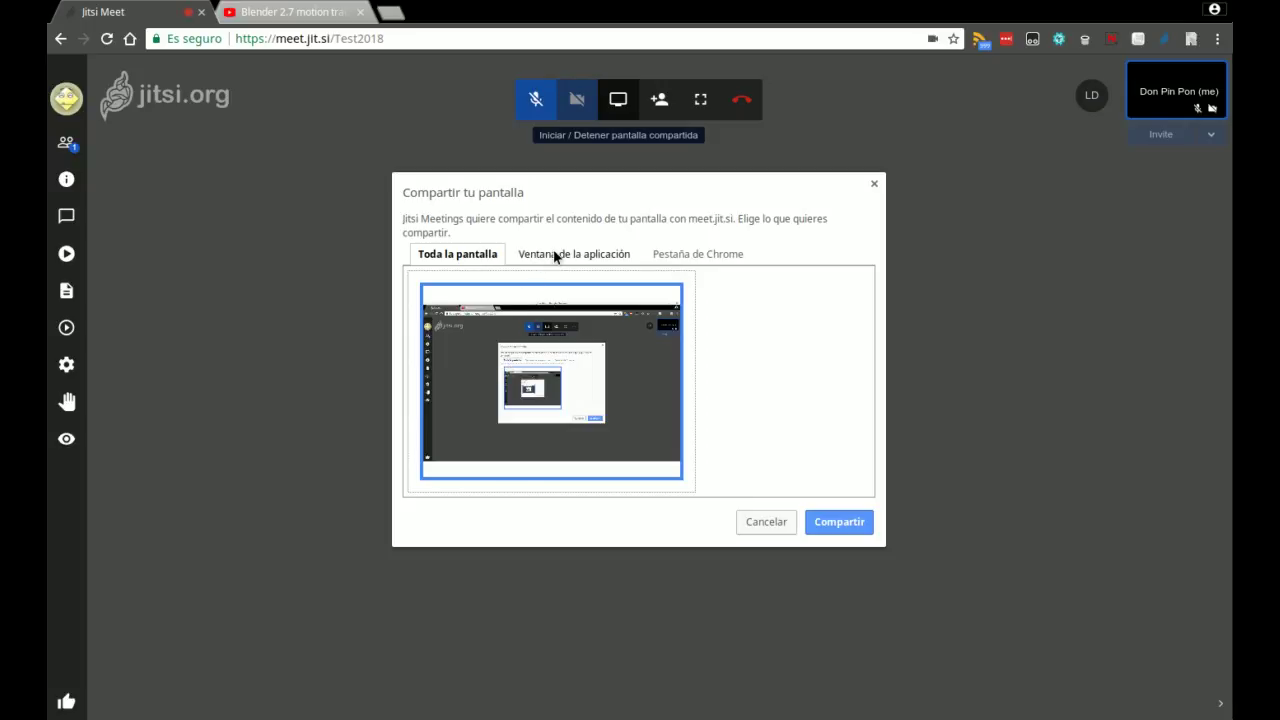
pyautogui.click(555, 257)
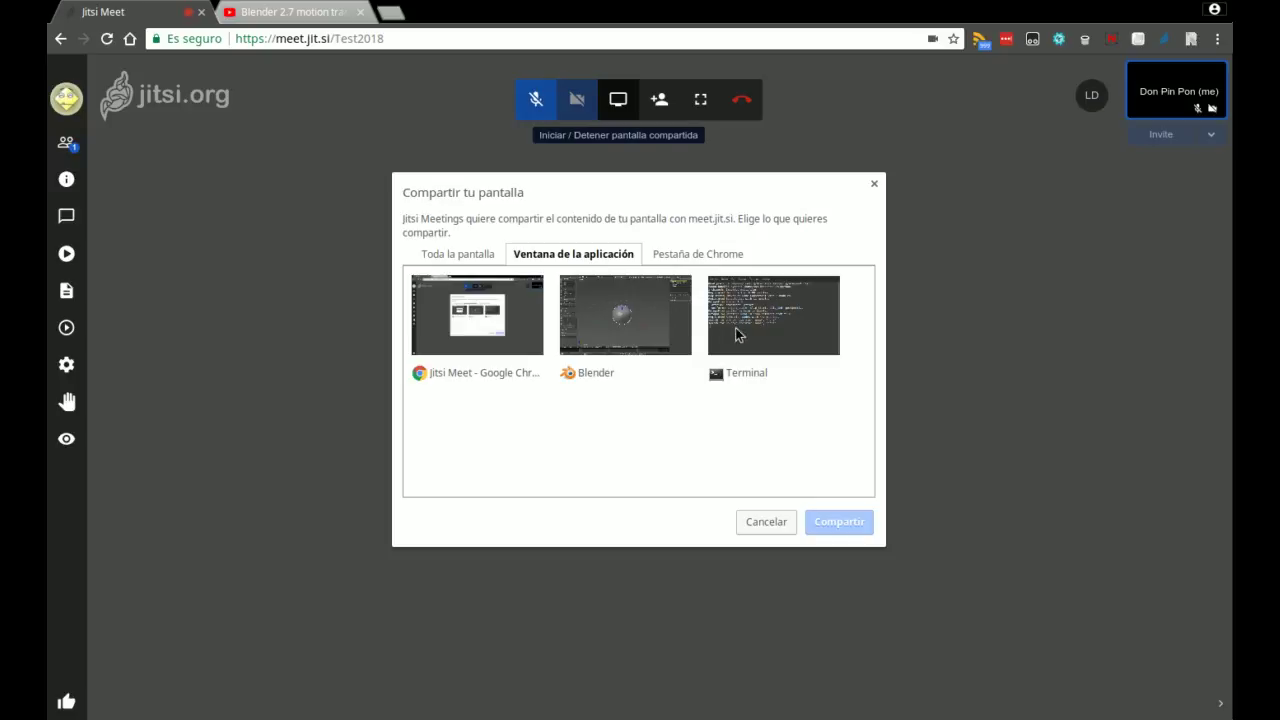
# - Select the Blender window, view the 'Pestaña de Chrome' tabs, then cancel without sharing
pyautogui.click(637, 320)
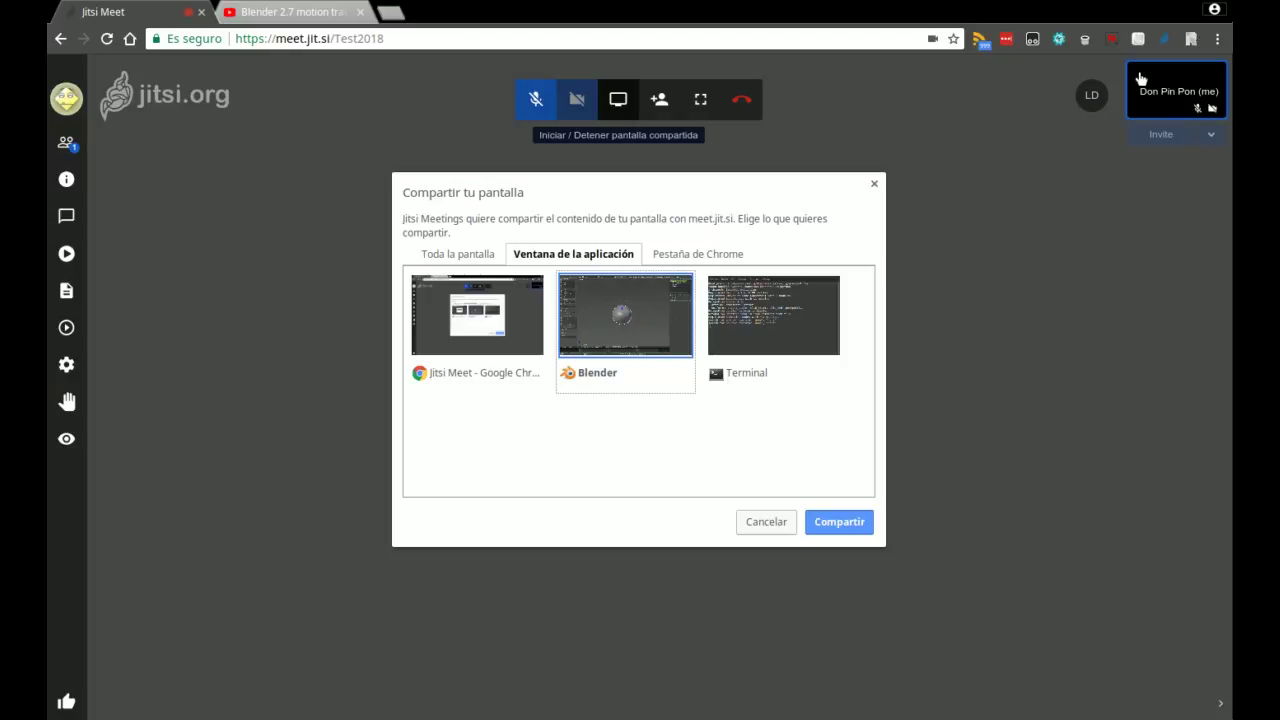
pyautogui.click(685, 262)
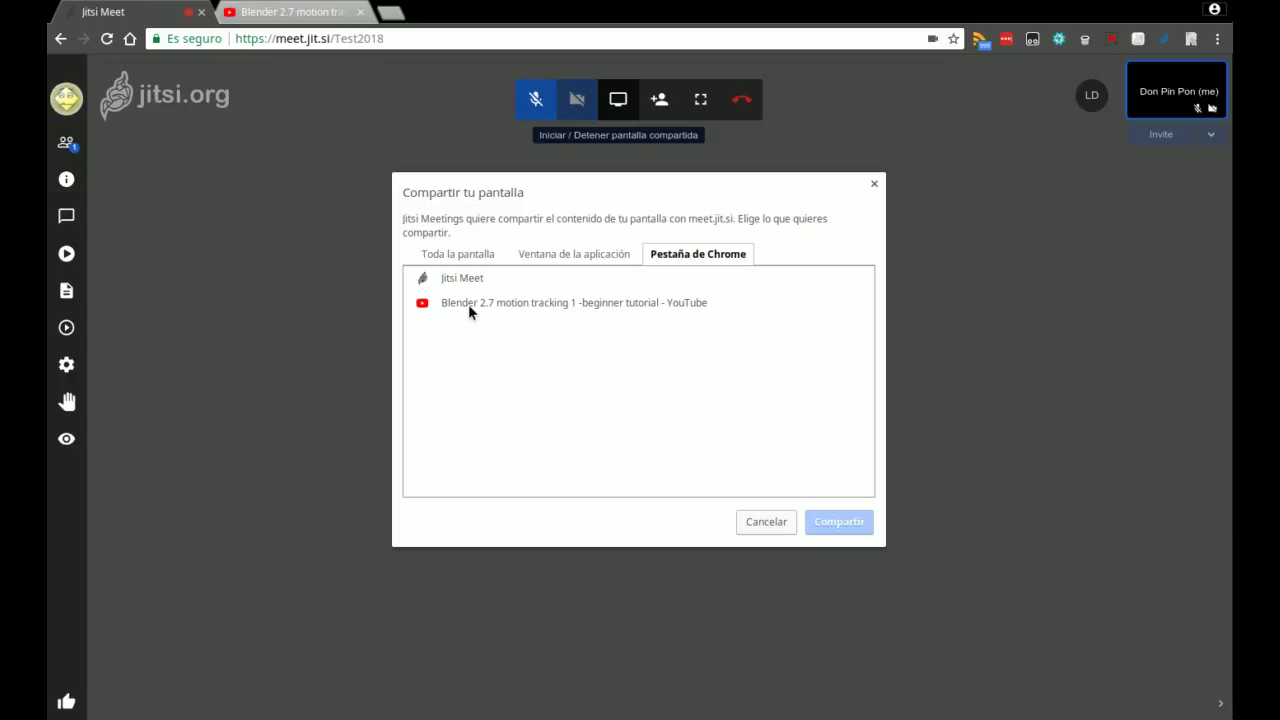
pyautogui.click(769, 533)
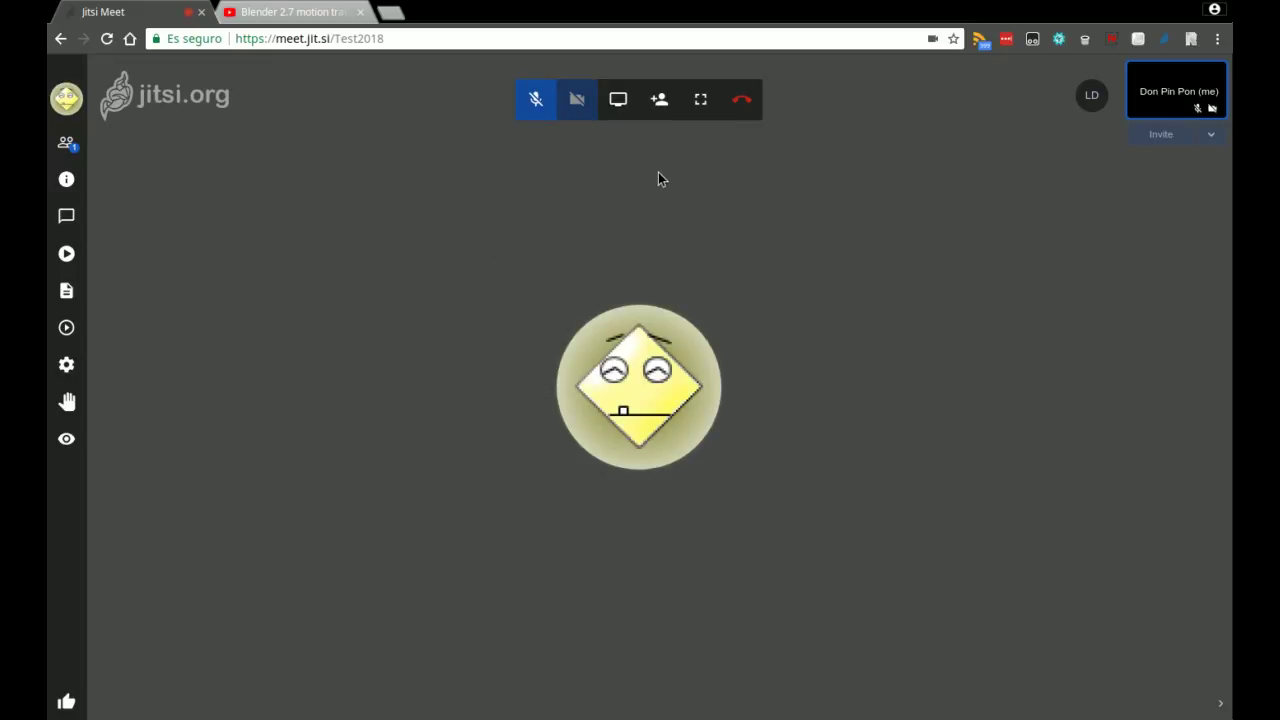
pyautogui.click(660, 102)
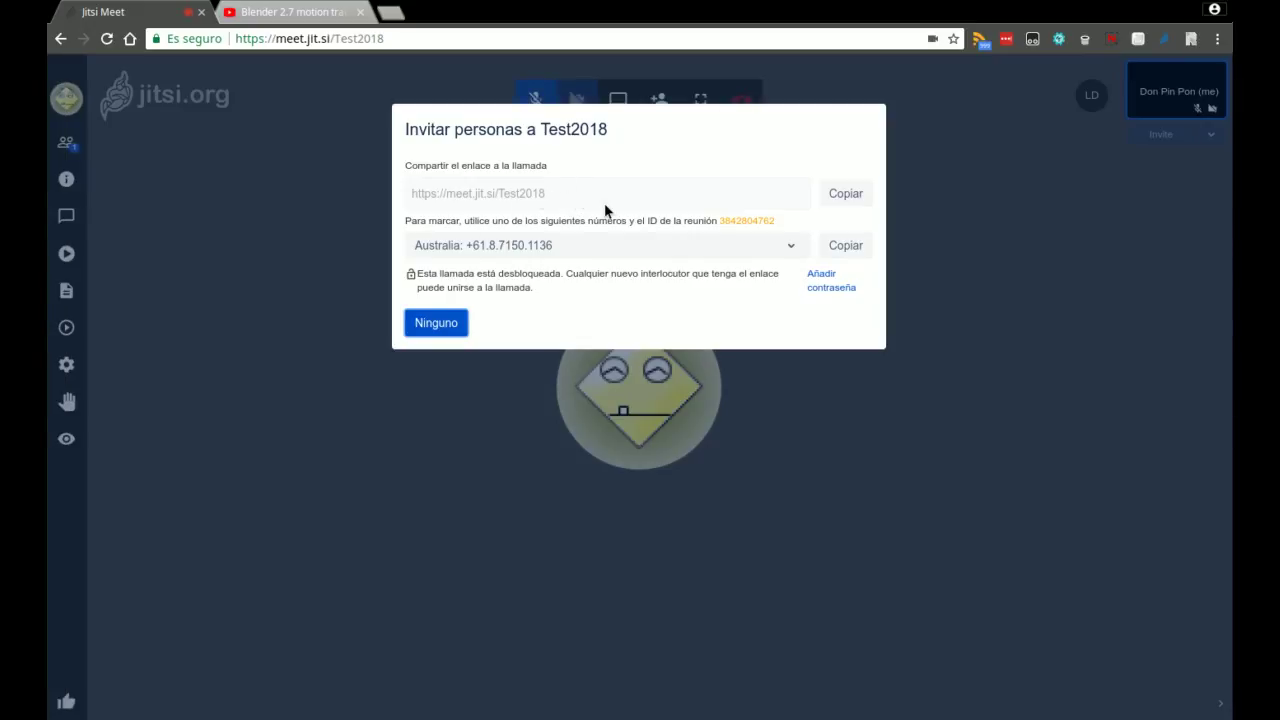
pyautogui.click(849, 197)
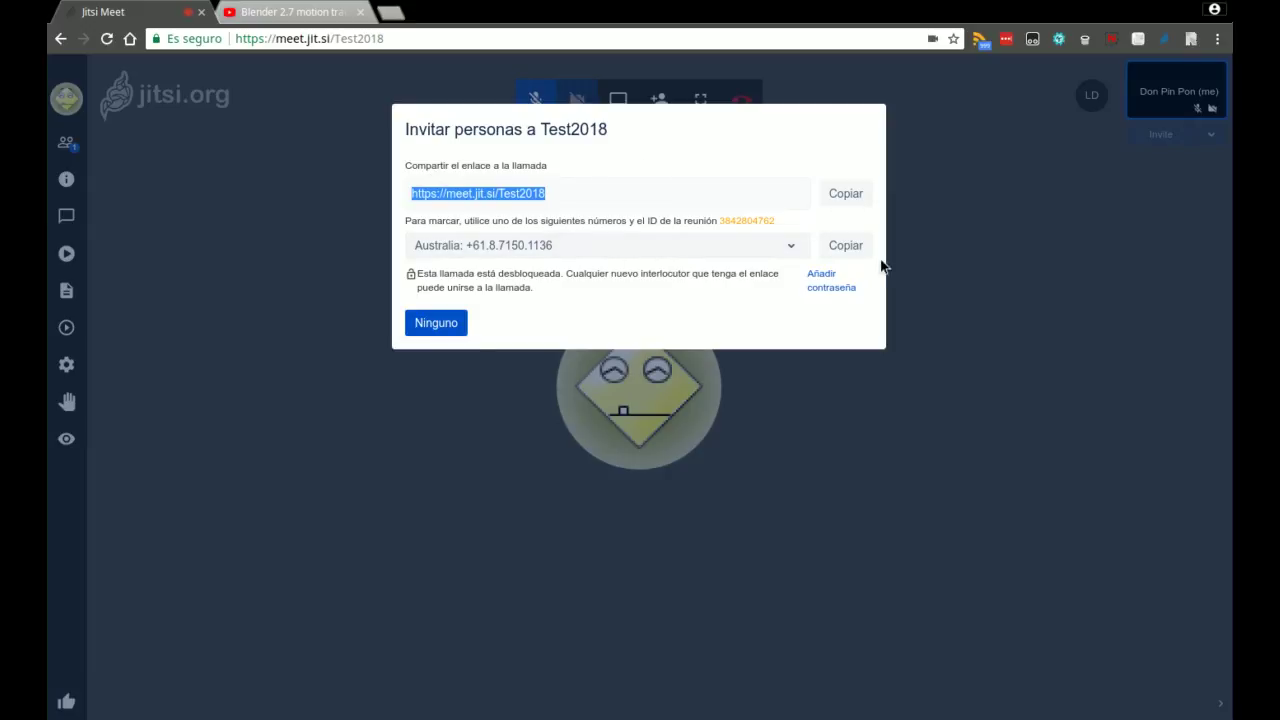
pyautogui.click(424, 330)
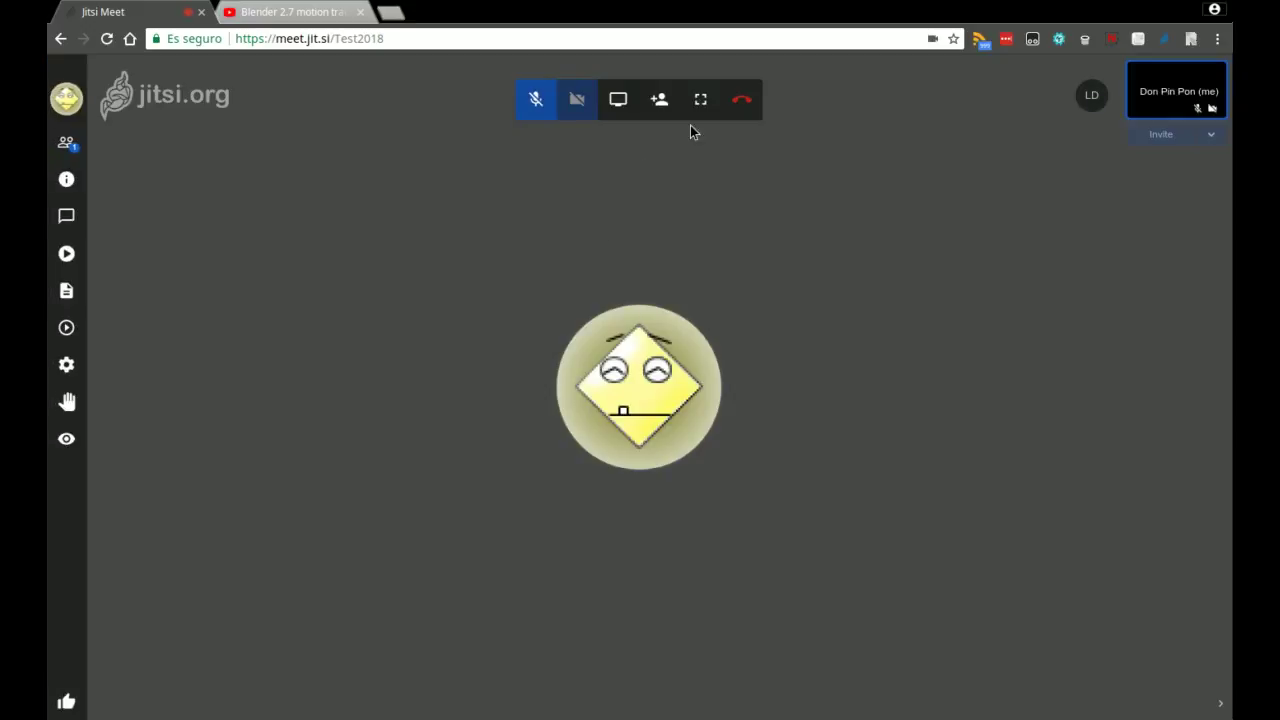